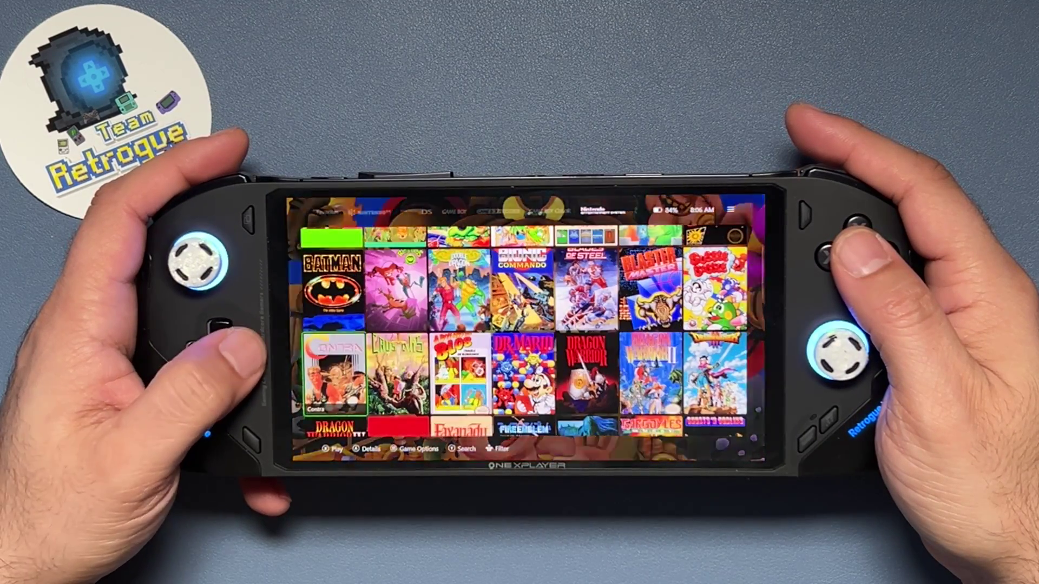
Step: Cycle through the Switch, PlayStation, PSP and Sega CD platform libraries
key("Right")
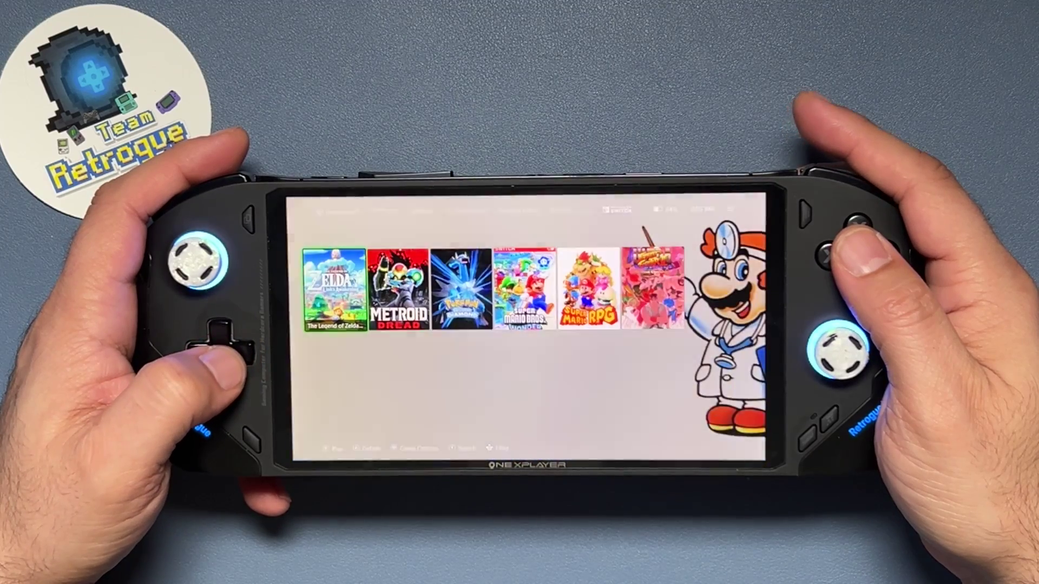
key("Right")
key("Right")
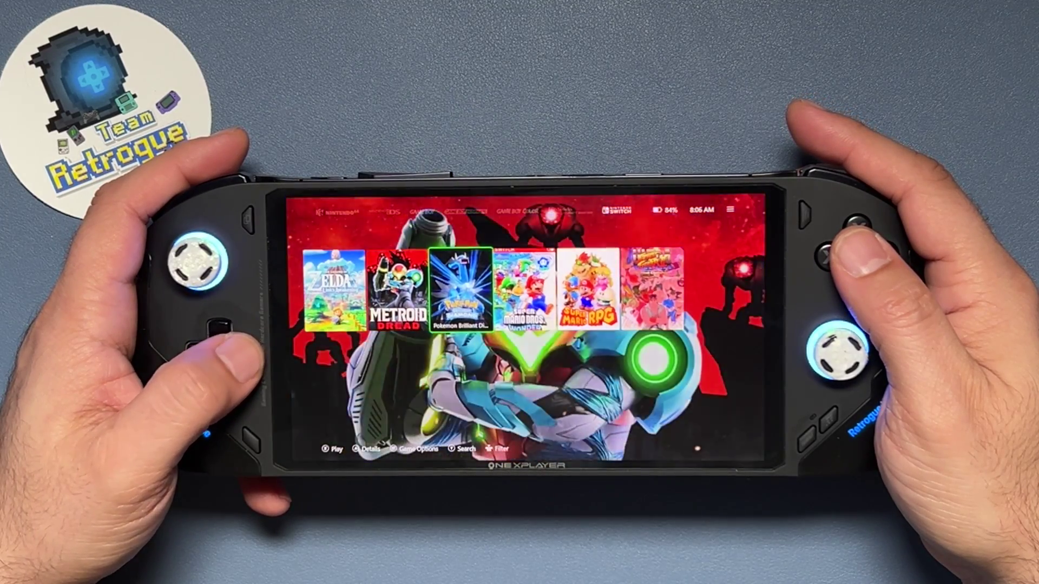
key("Right")
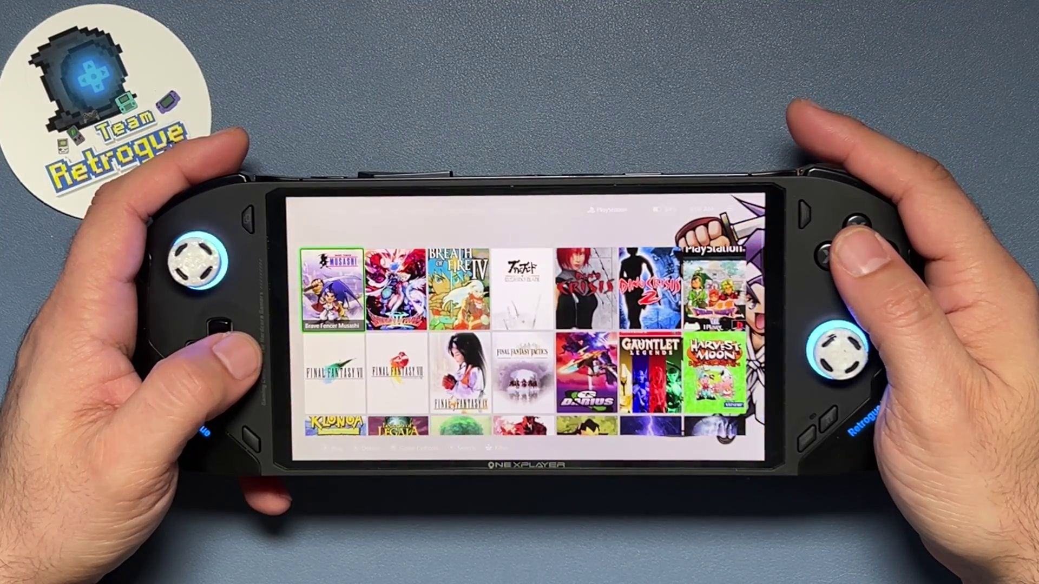
key("Right")
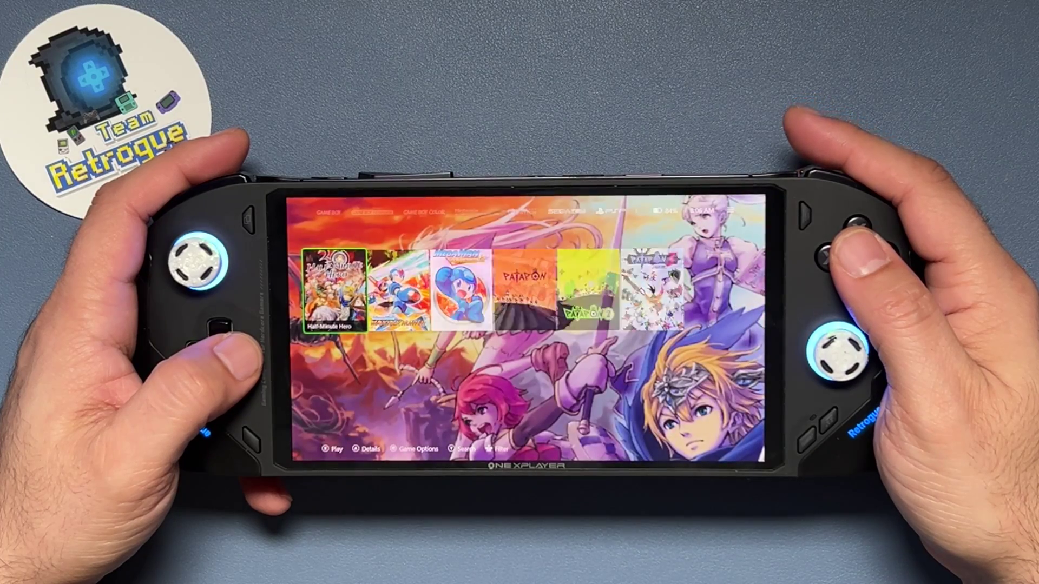
key("Right")
key("Right")
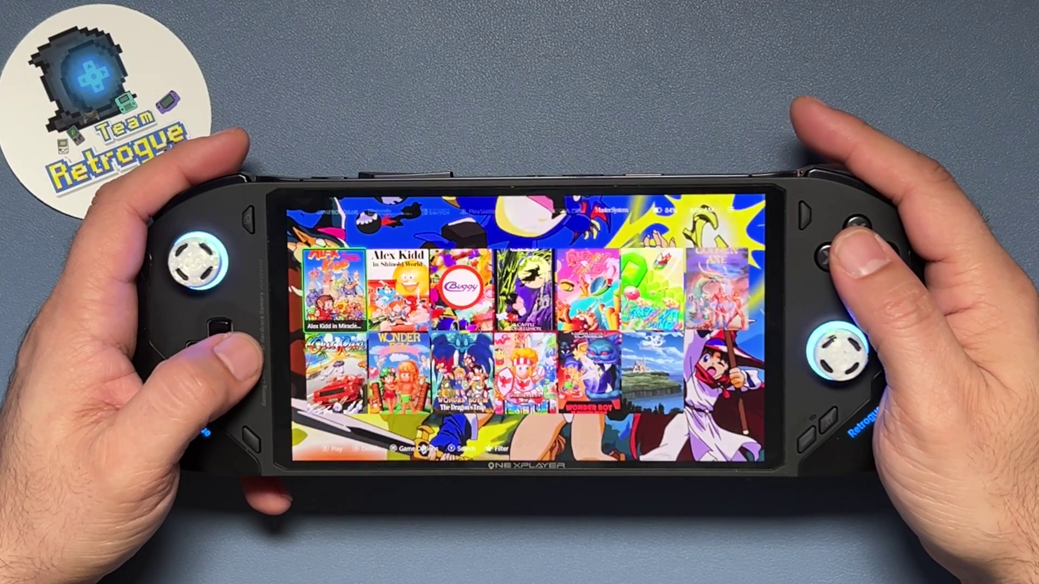
Step: In the Steam library, select Celeste, open its details page and launch it
key("Right")
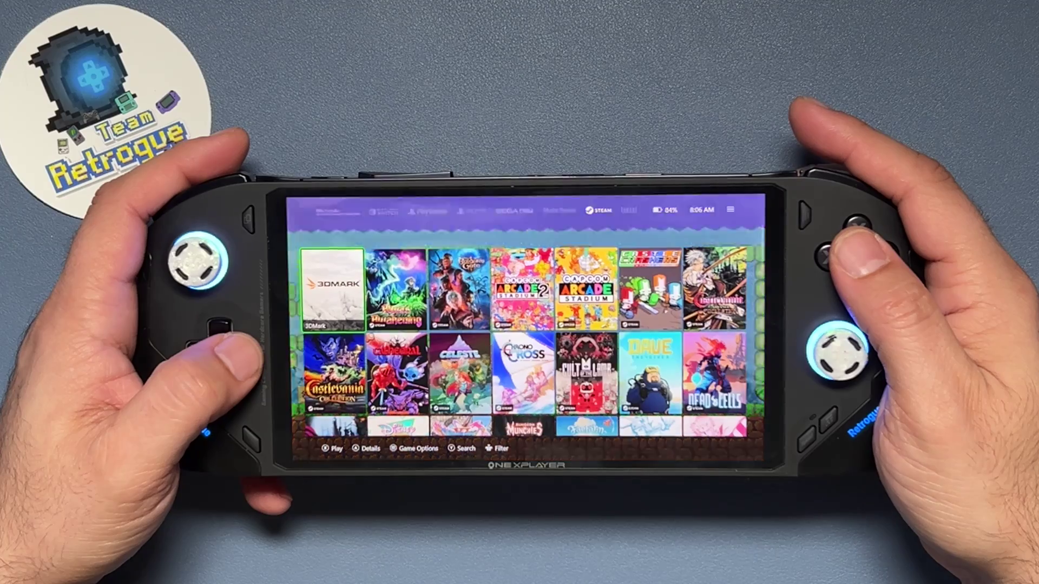
key("Down")
key("Right")
key("Down")
key("Right")
key("Right")
key("Up")
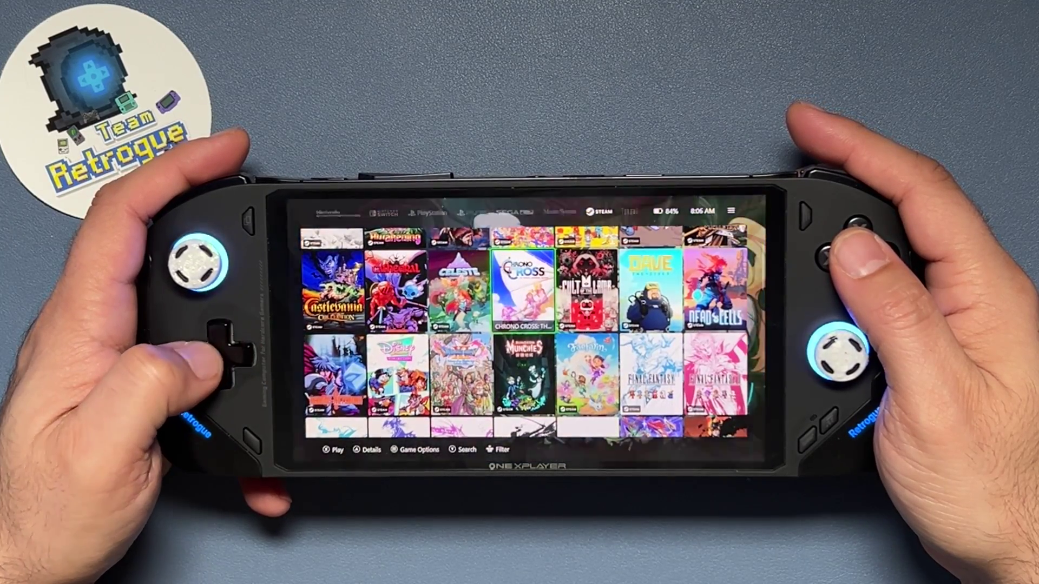
key("Left")
key("Return")
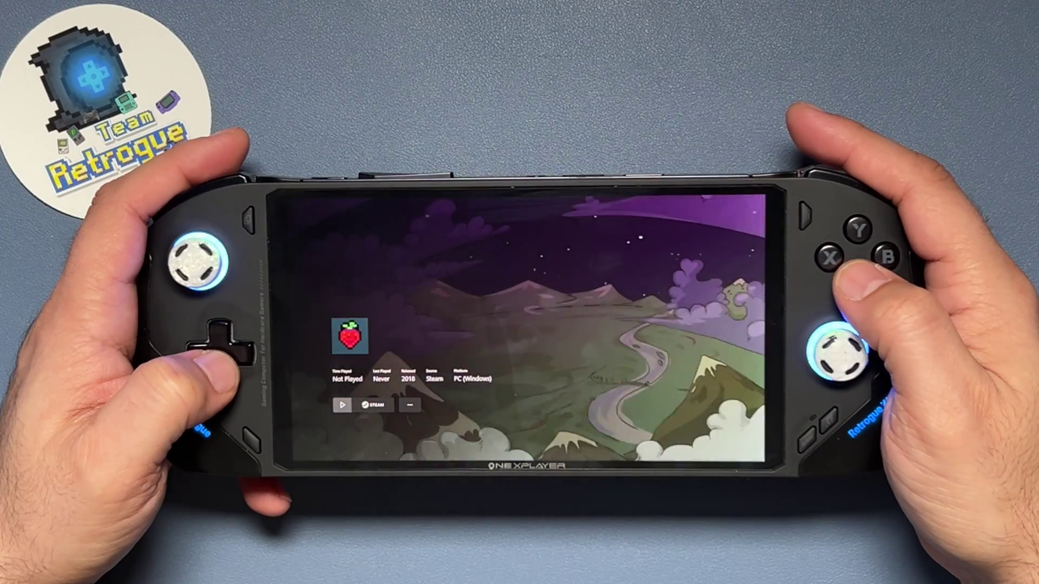
key("Return")
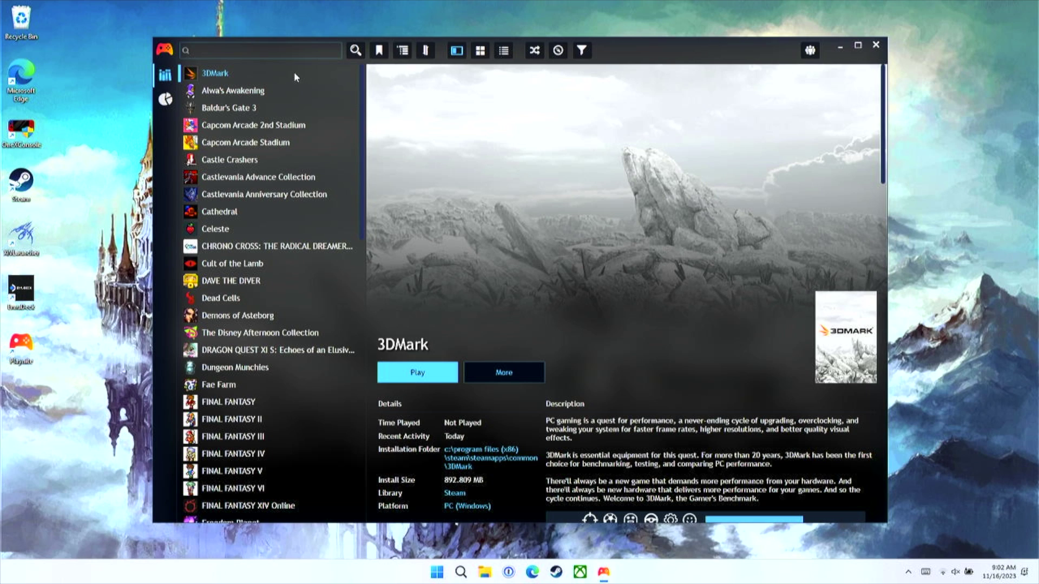
Step: Choose Add-ons… (F9) from the Playnite logo menu
left_click(165, 52)
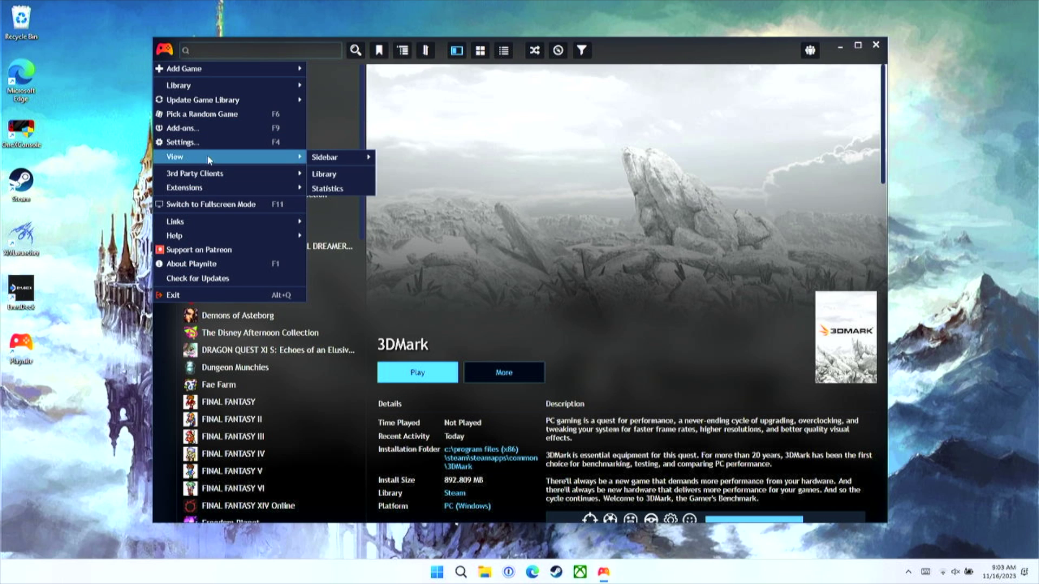
mouse_move(217, 187)
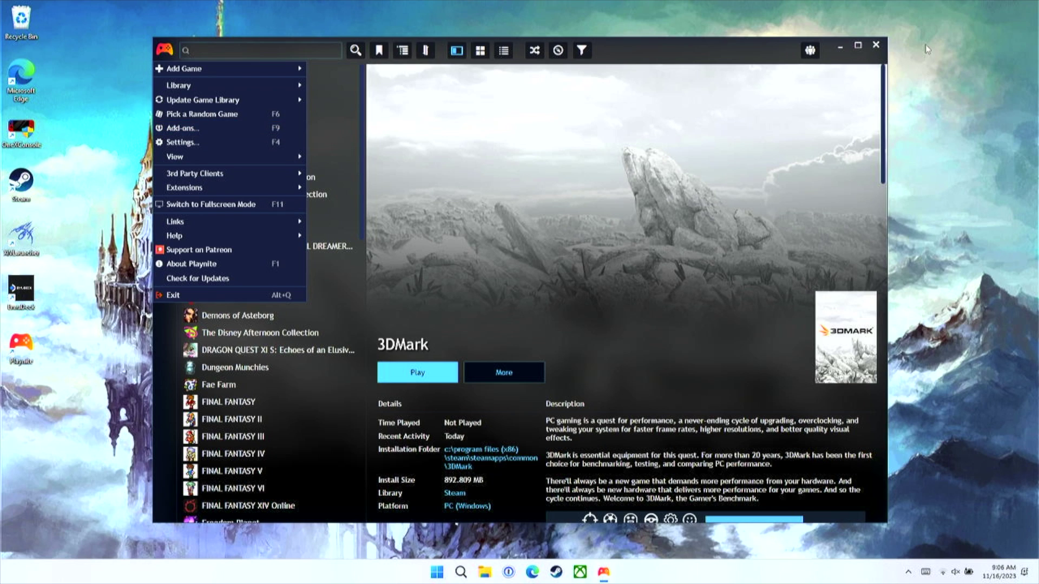
mouse_move(192, 89)
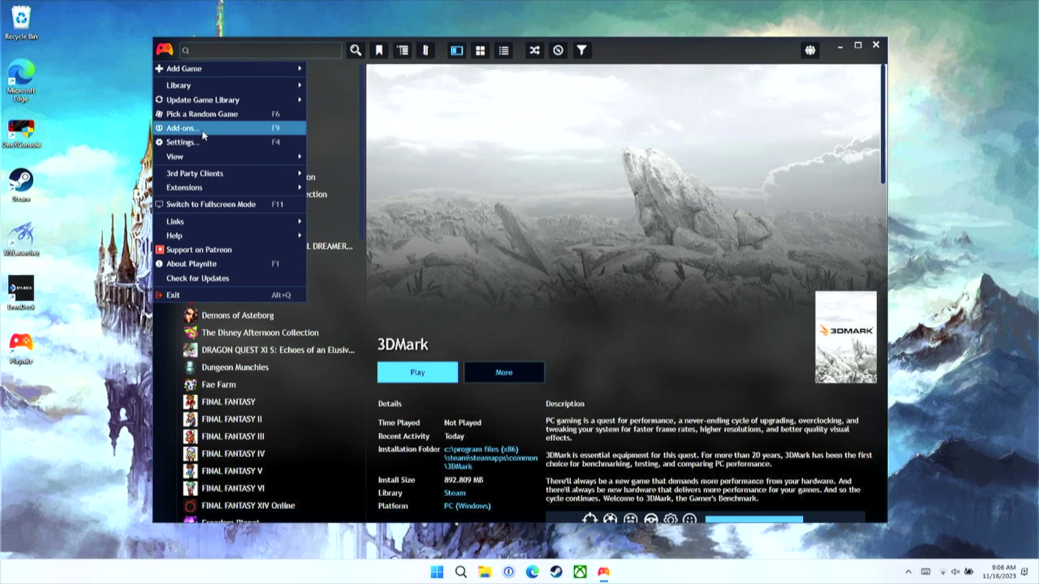
left_click(184, 128)
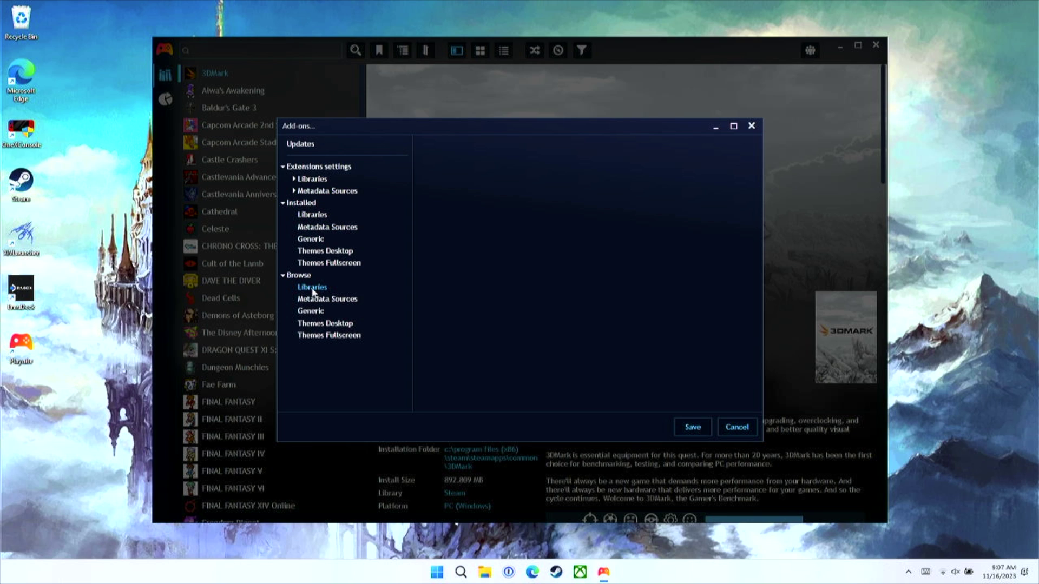
Step: Browse Generic add-ons past the safety warning and view Game Pass Catalog Browser's details
left_click(312, 312)
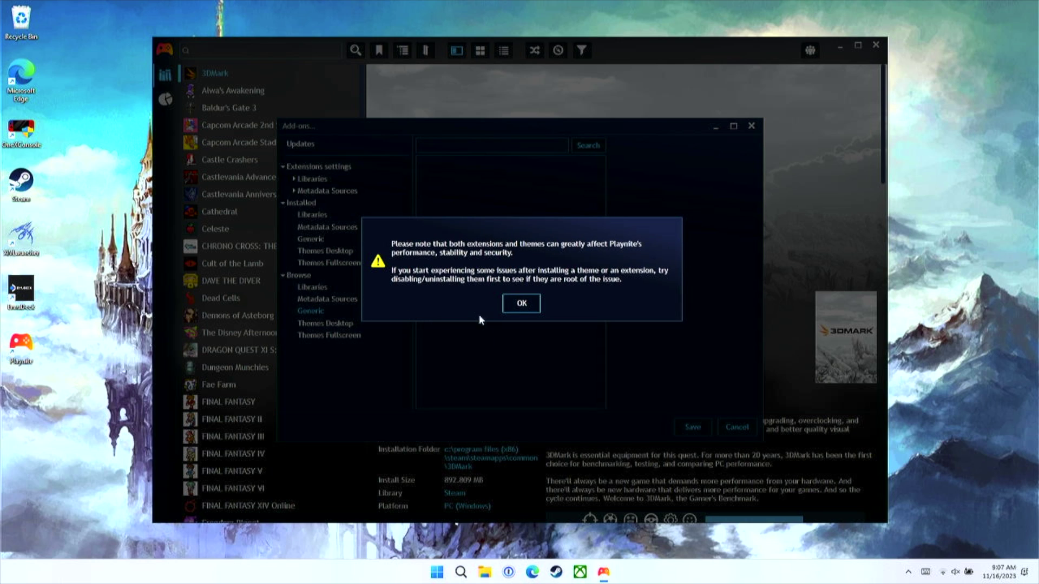
left_click(527, 306)
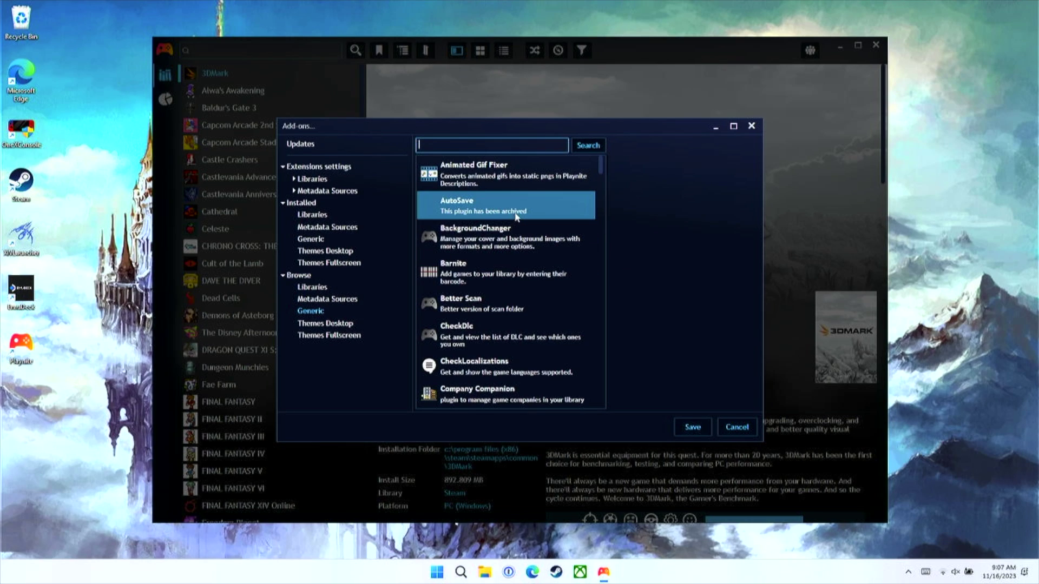
scroll(519, 218, "down", 1)
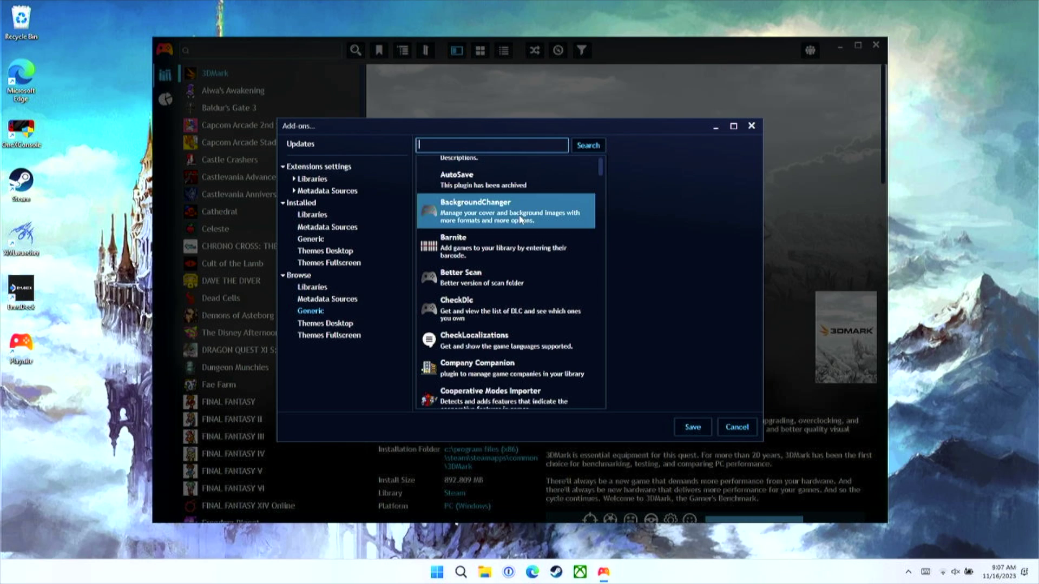
scroll(520, 218, "down", 1)
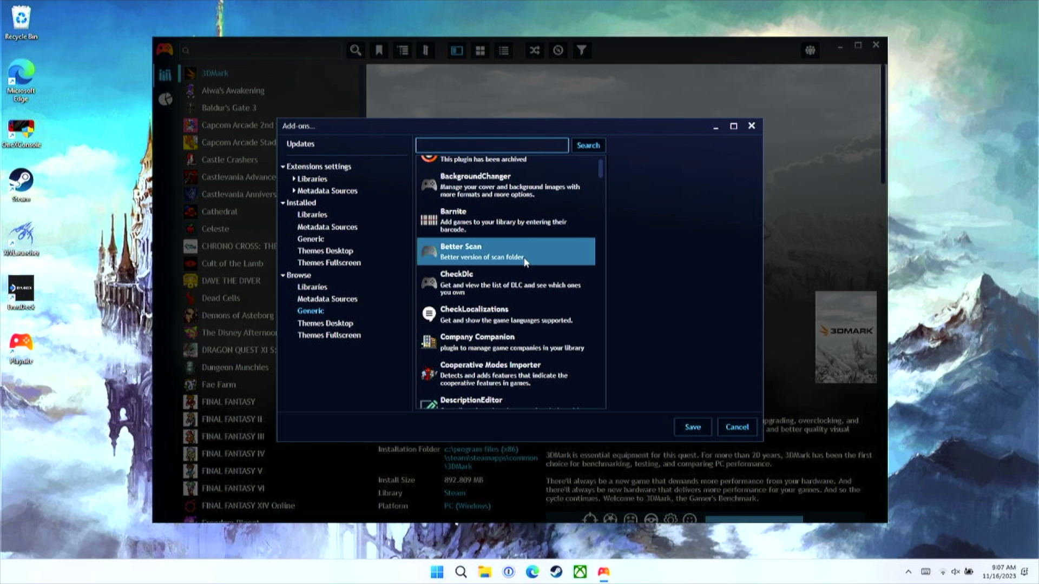
scroll(525, 262, "down", 5)
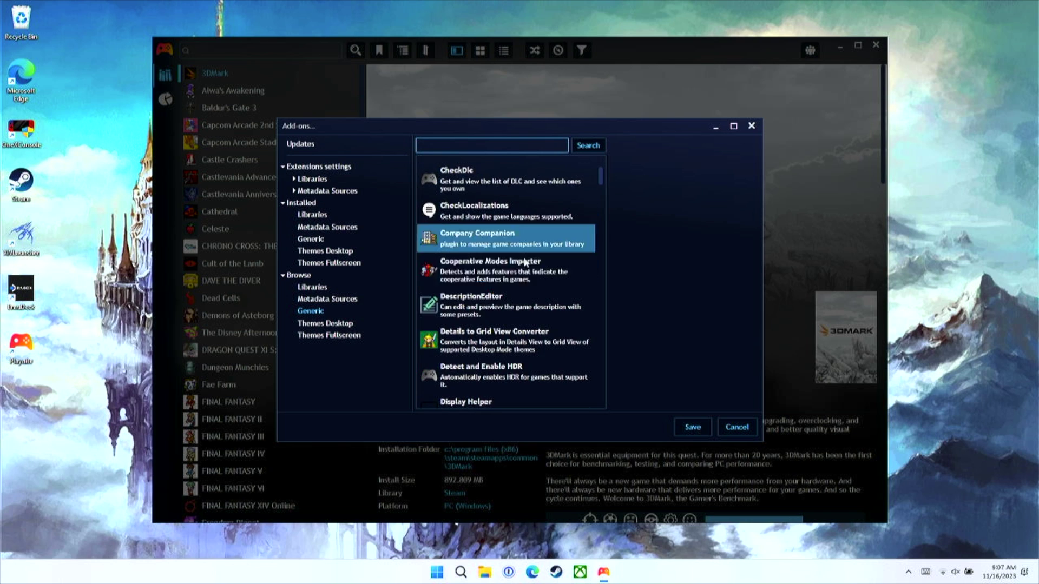
scroll(525, 263, "down", 3)
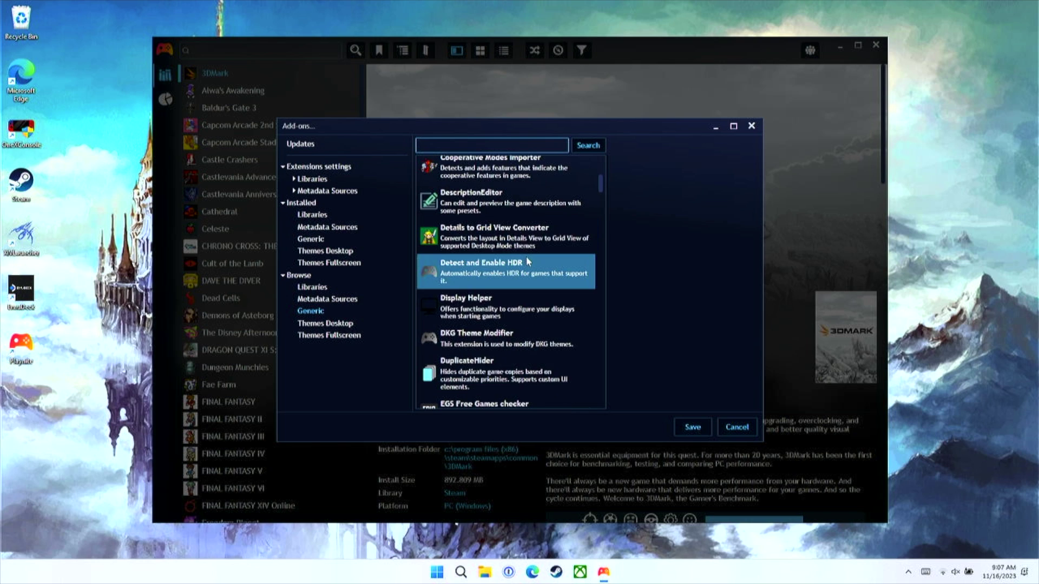
scroll(528, 261, "down", 5)
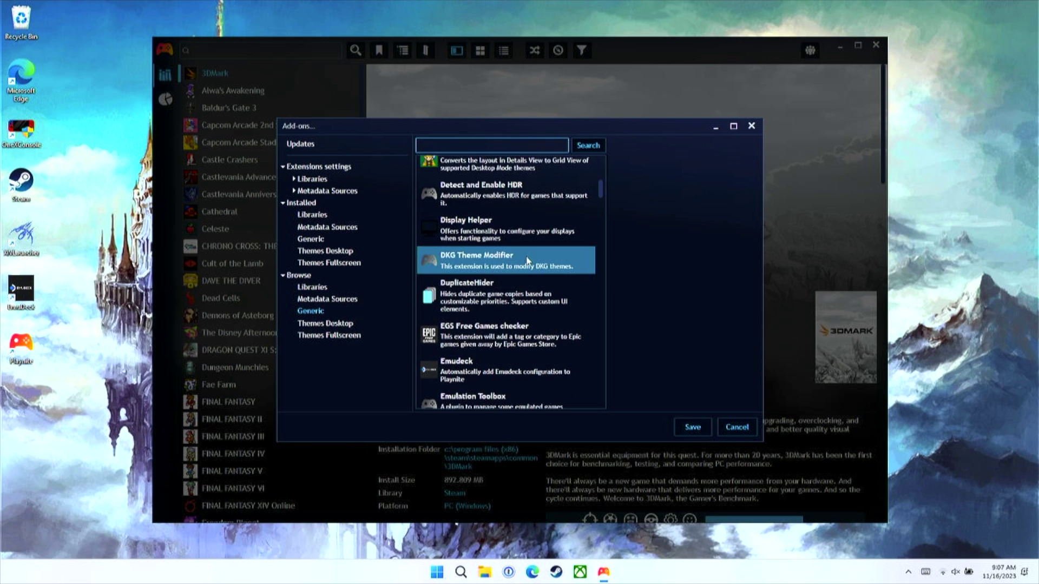
scroll(527, 261, "down", 1)
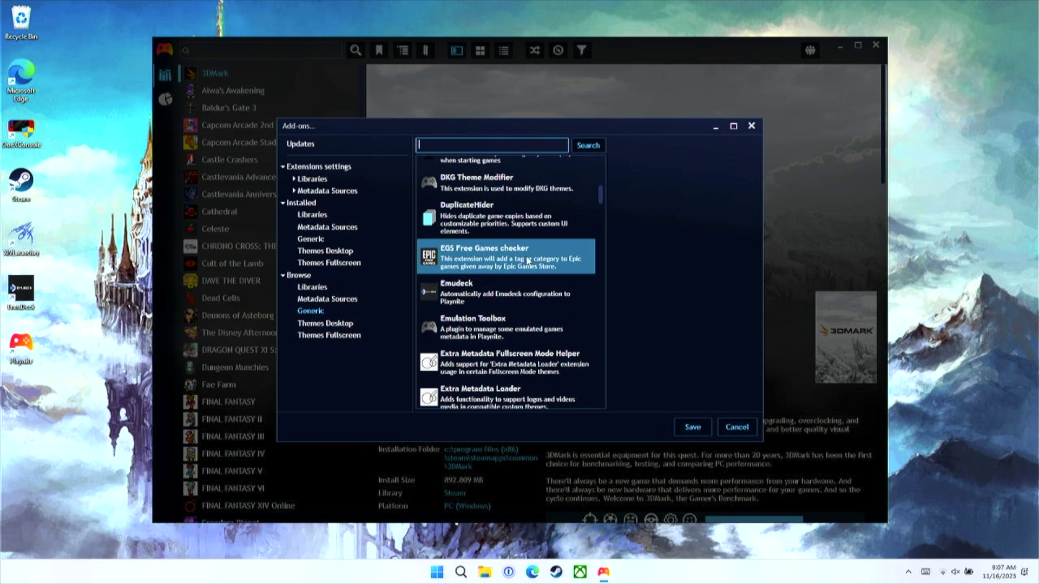
scroll(528, 260, "down", 3)
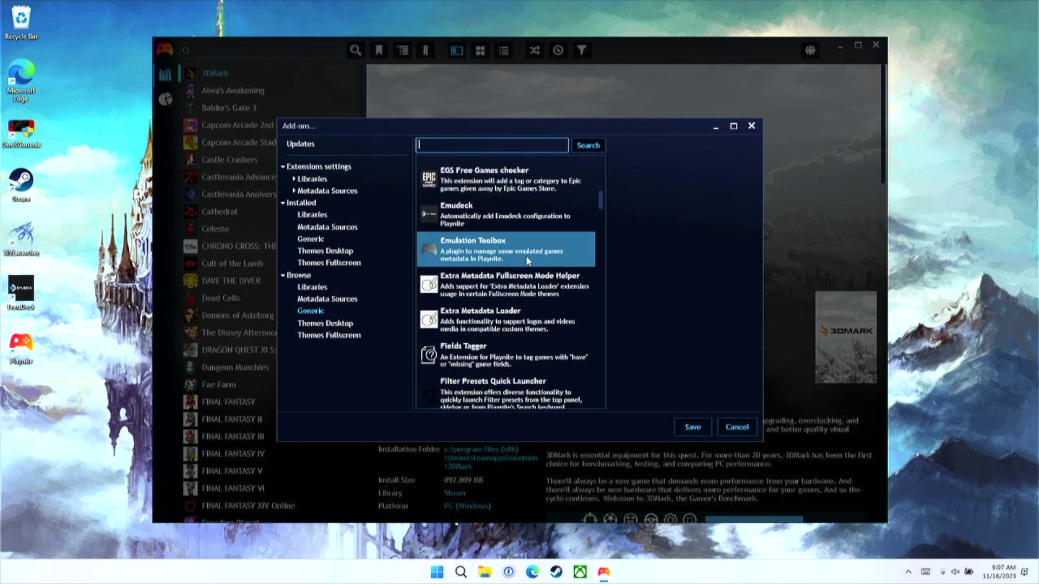
scroll(526, 261, "down", 9)
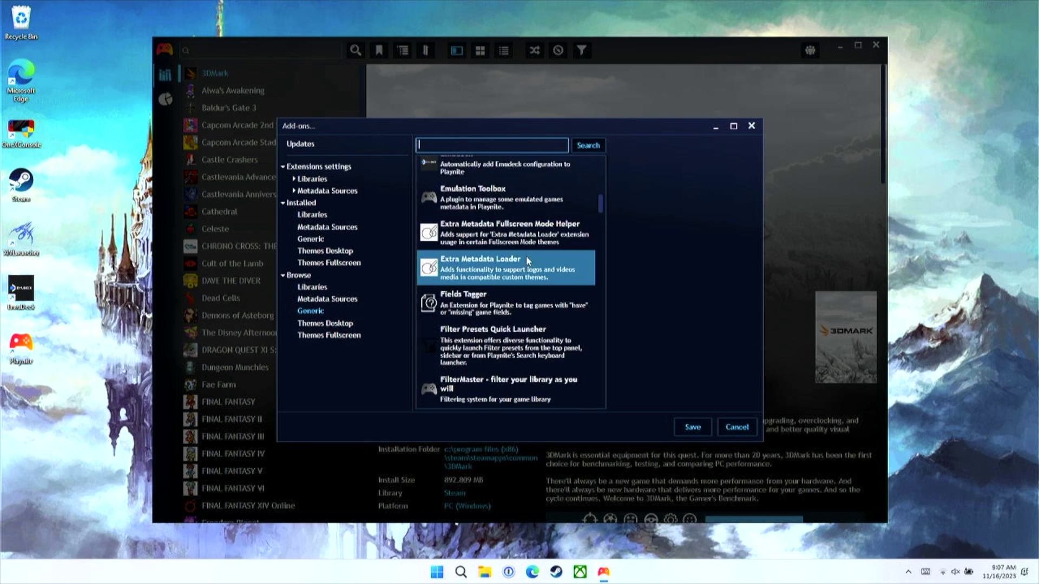
scroll(527, 261, "down", 7)
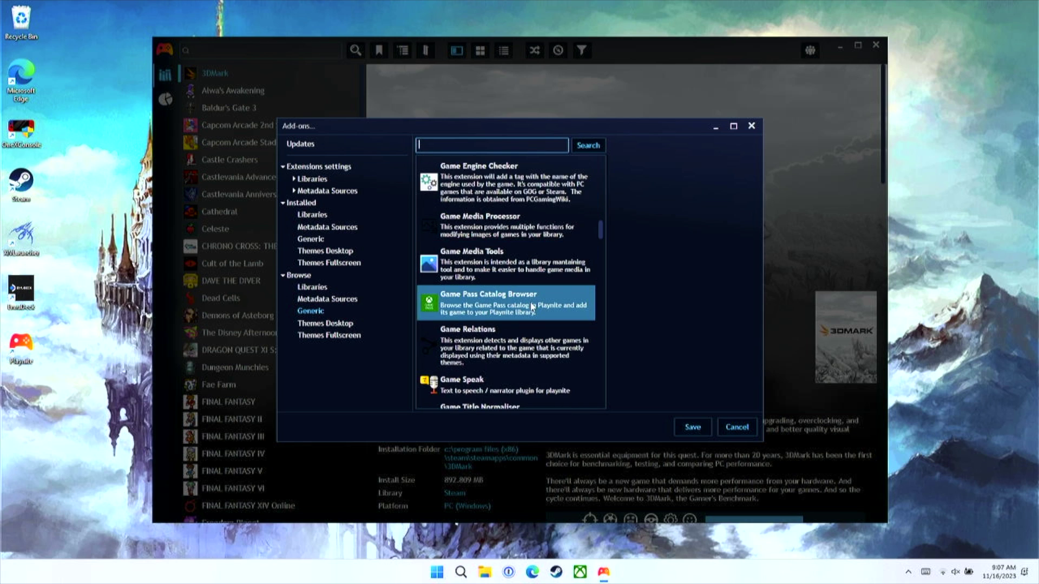
left_click(533, 308)
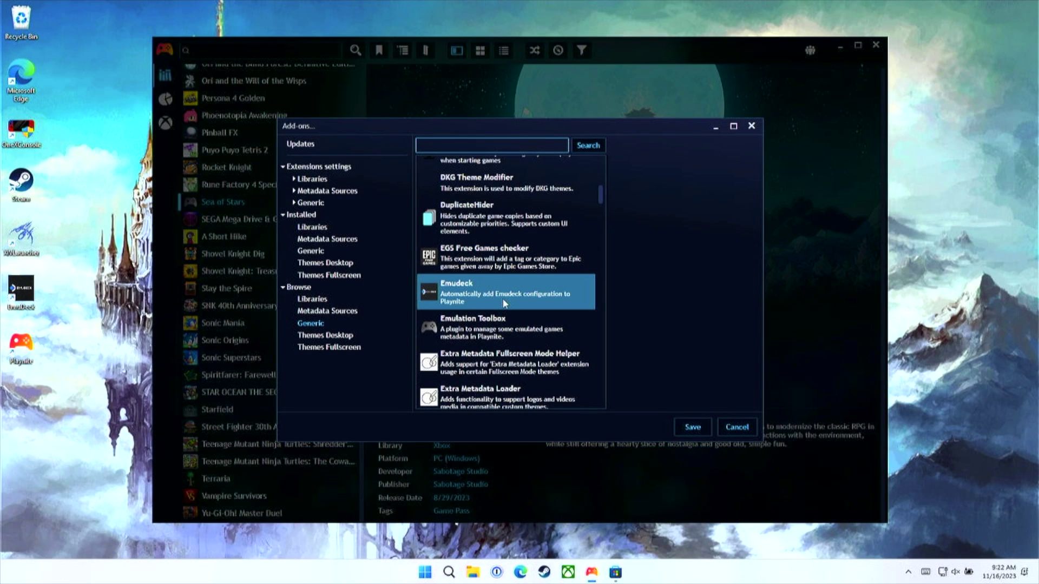
Step: Install the Emudeck add-on, save the changes, and confirm restarting Playnite
left_click(505, 292)
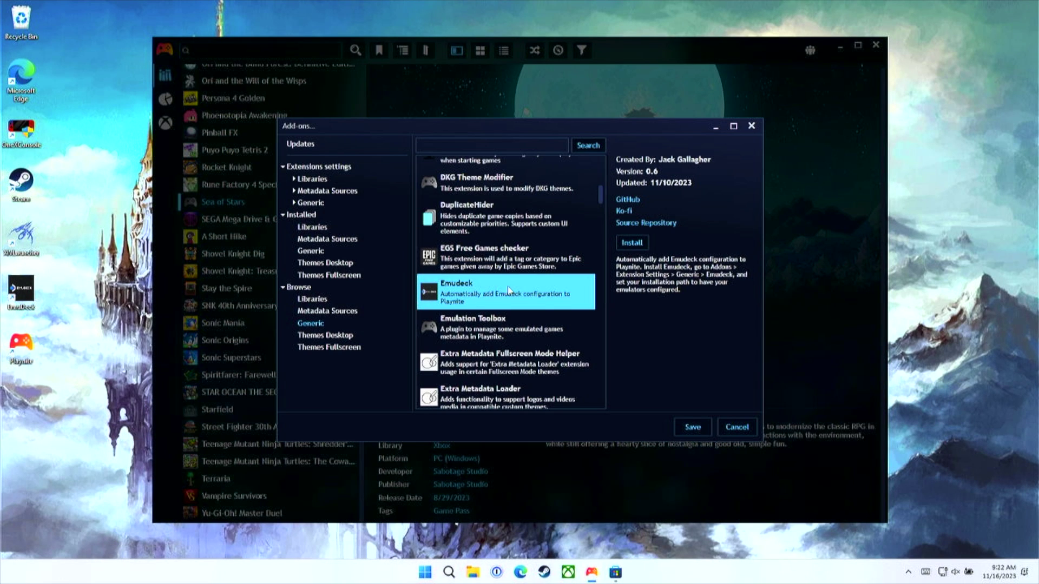
left_click(642, 244)
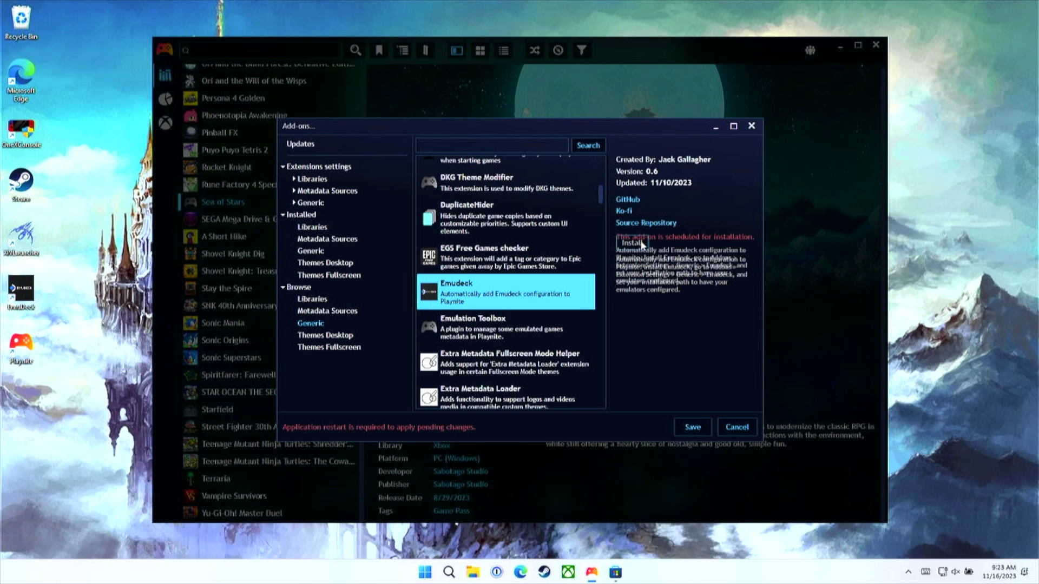
left_click(691, 428)
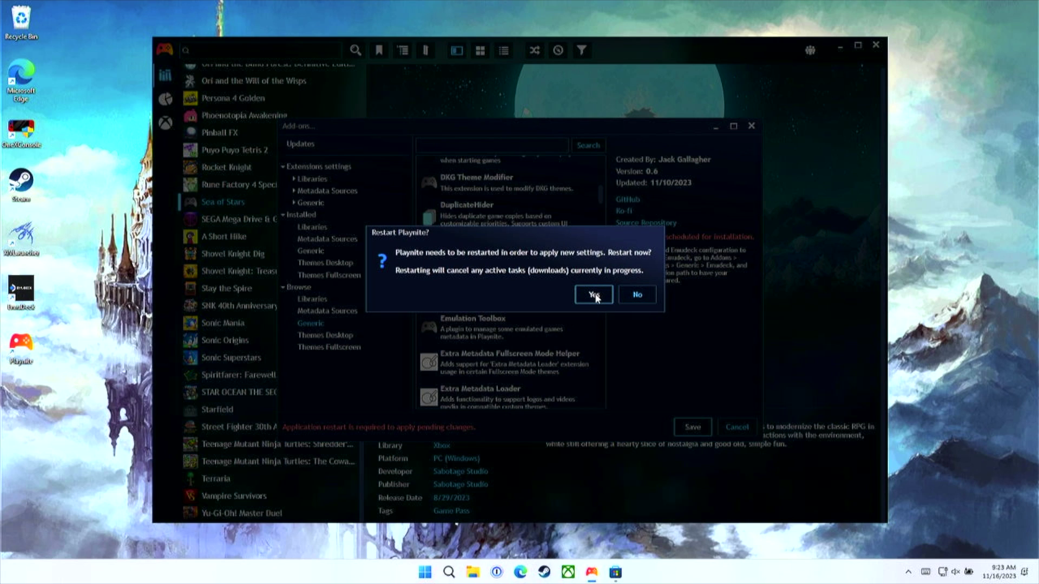
left_click(594, 295)
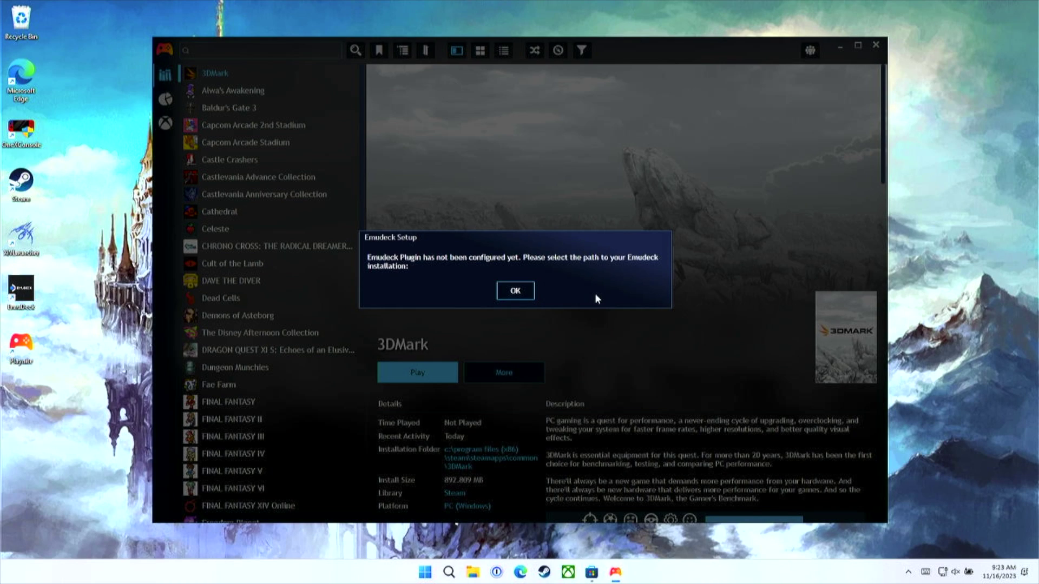
Step: Set Emudeck's install directory to E:\Emulation in its Generic extension settings and save
left_click(515, 291)
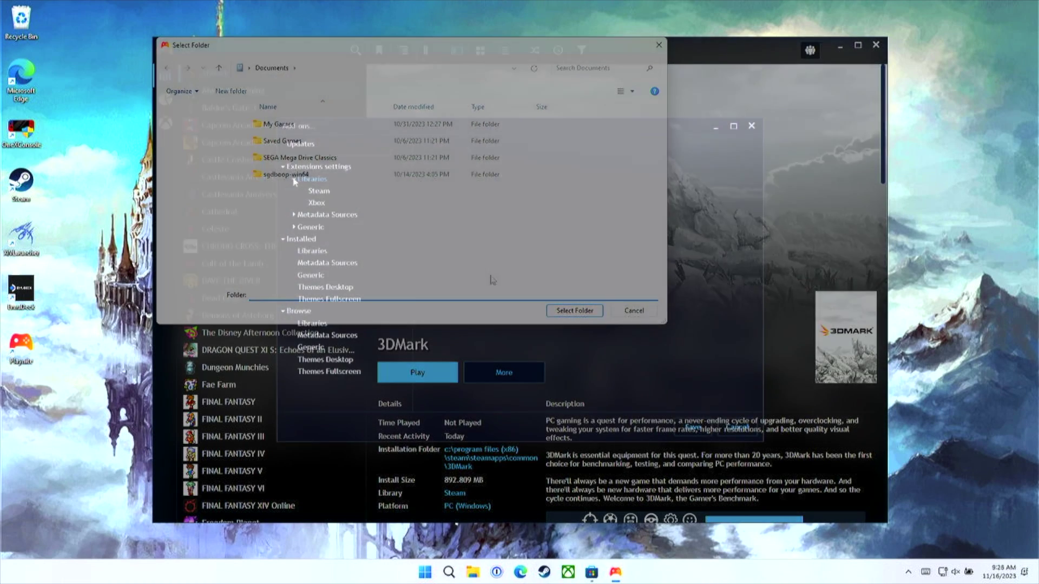
left_click(294, 203)
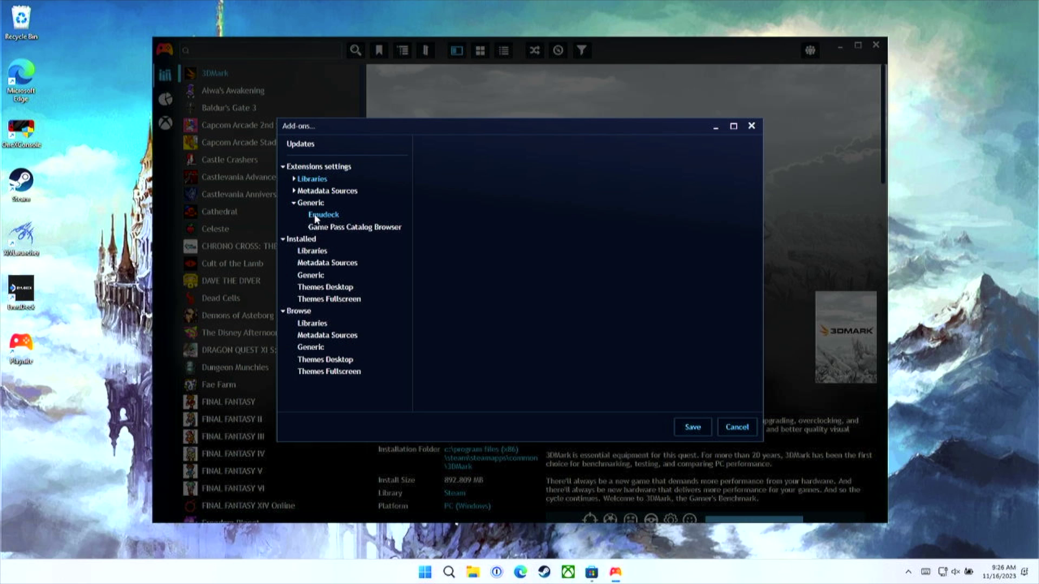
left_click(319, 216)
left_click(658, 163)
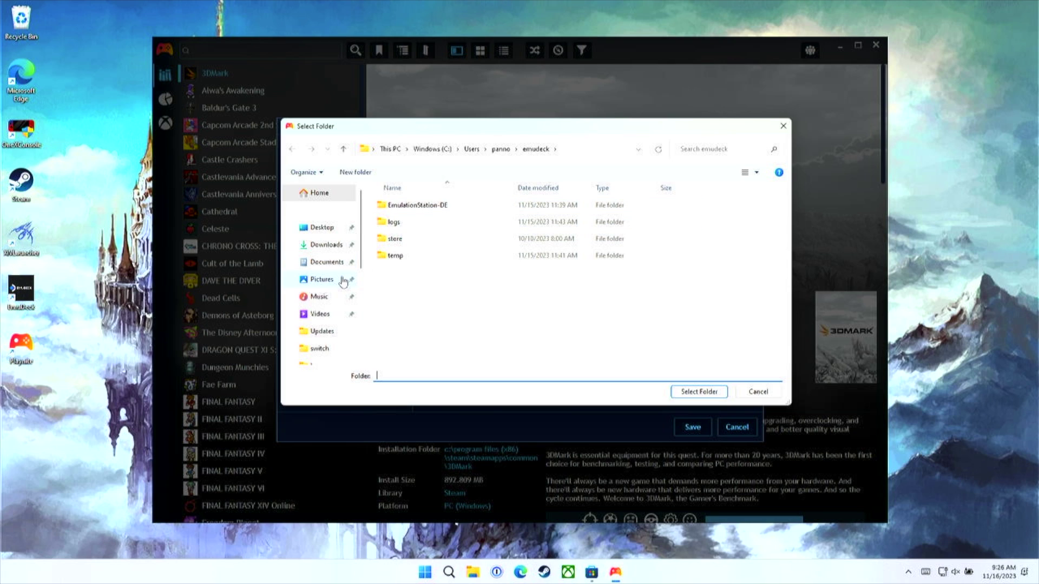
scroll(343, 282, "down", 5)
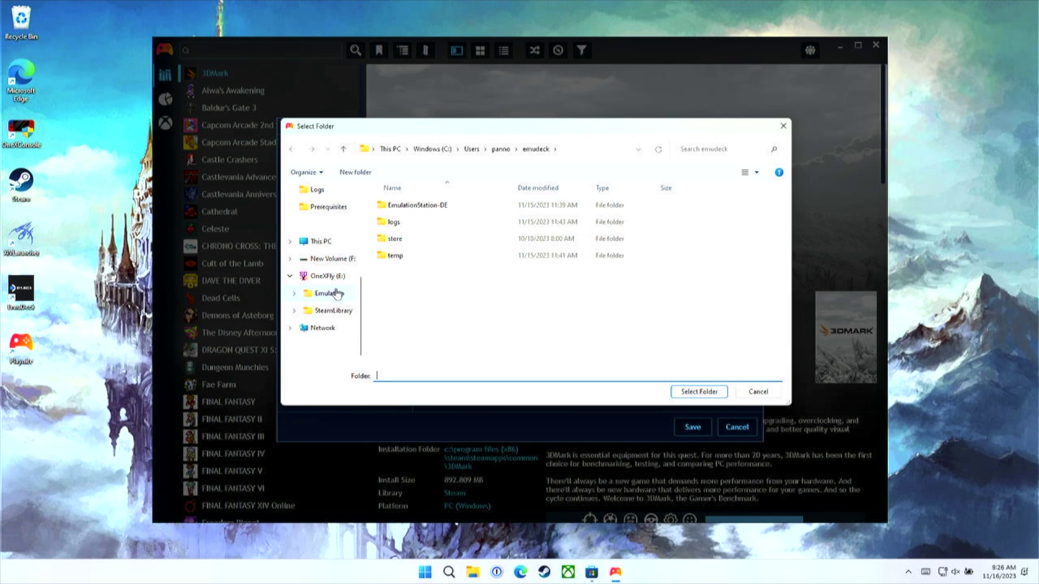
left_click(332, 294)
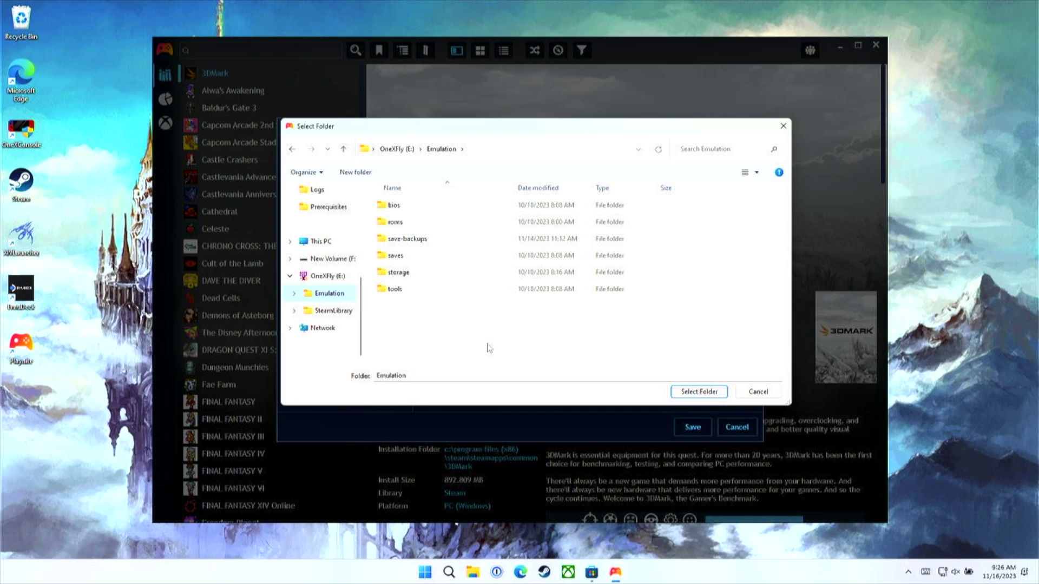
left_click(689, 393)
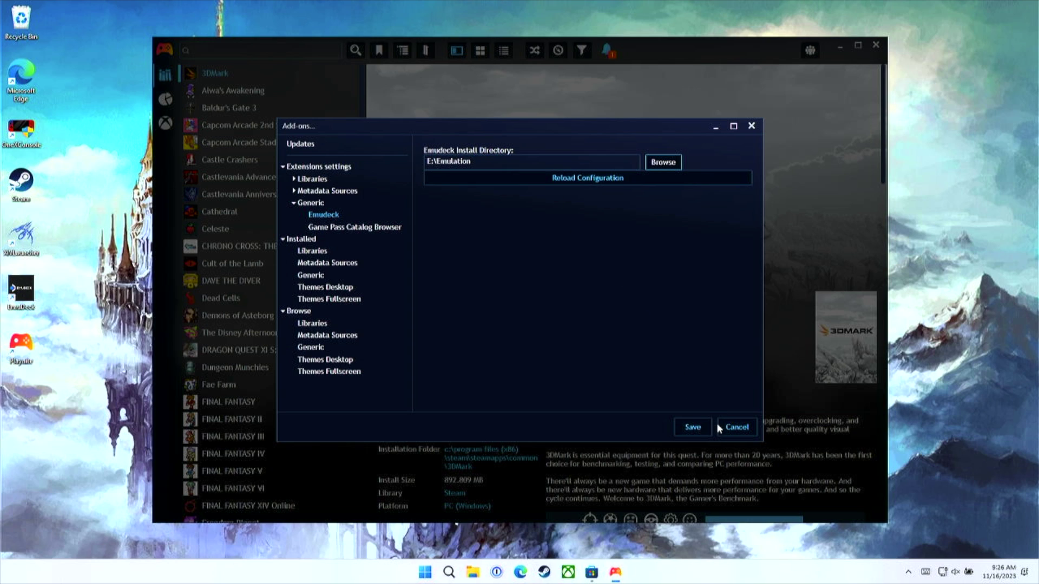
left_click(695, 429)
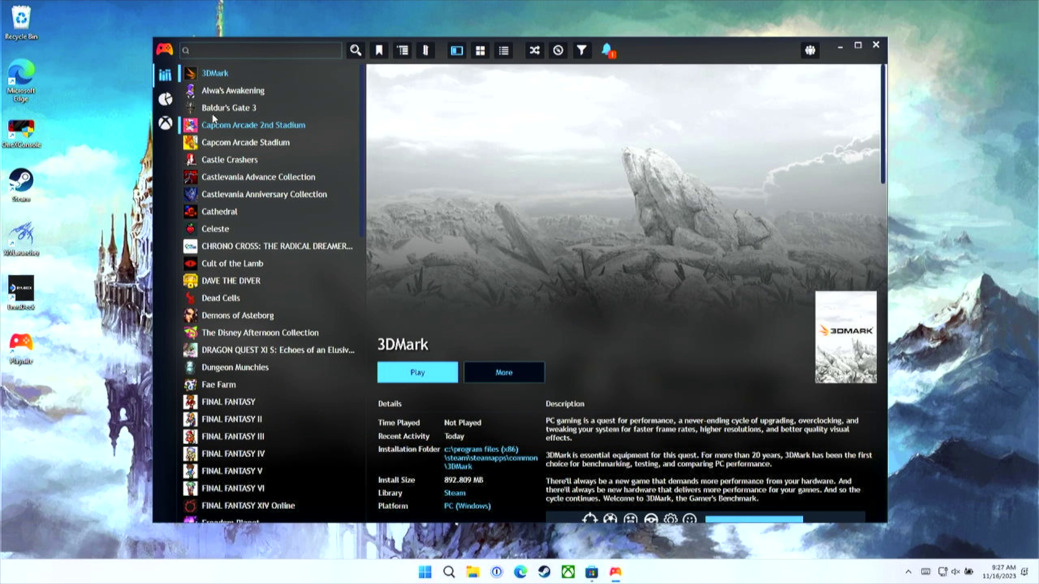
Step: Run Update Game Library > Update All from the Playnite main menu
left_click(166, 51)
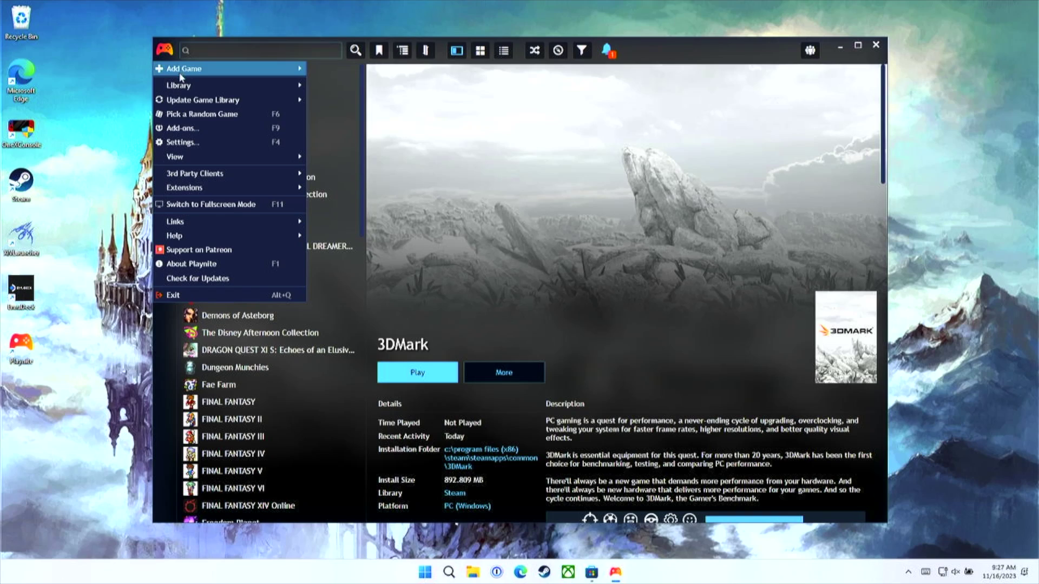
mouse_move(199, 100)
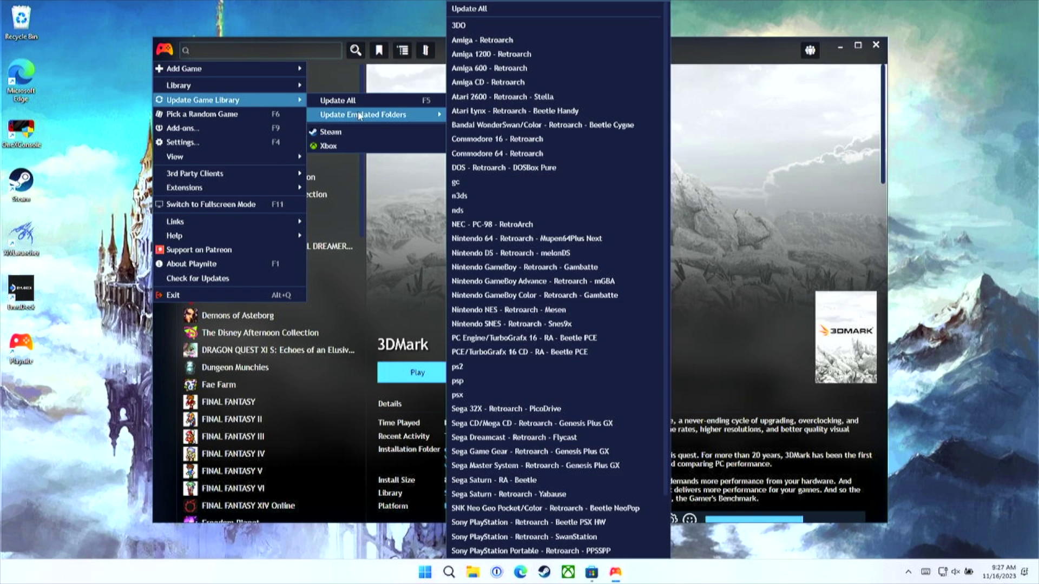
left_click(358, 103)
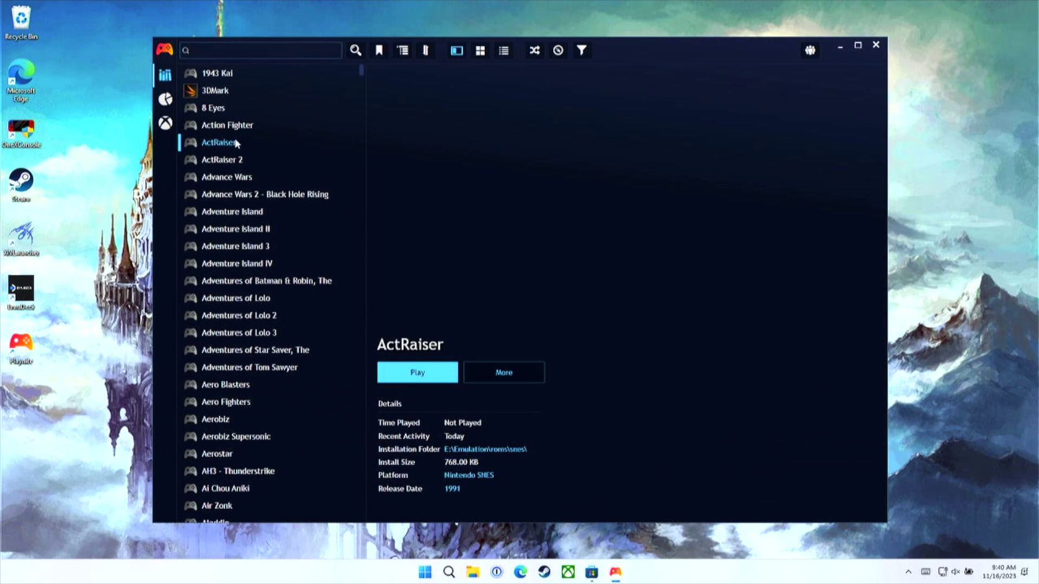
Step: Check details of ActRaiser 2, Advance Wars, Adventure Island II and others, then reopen Add-ons
left_click(236, 159)
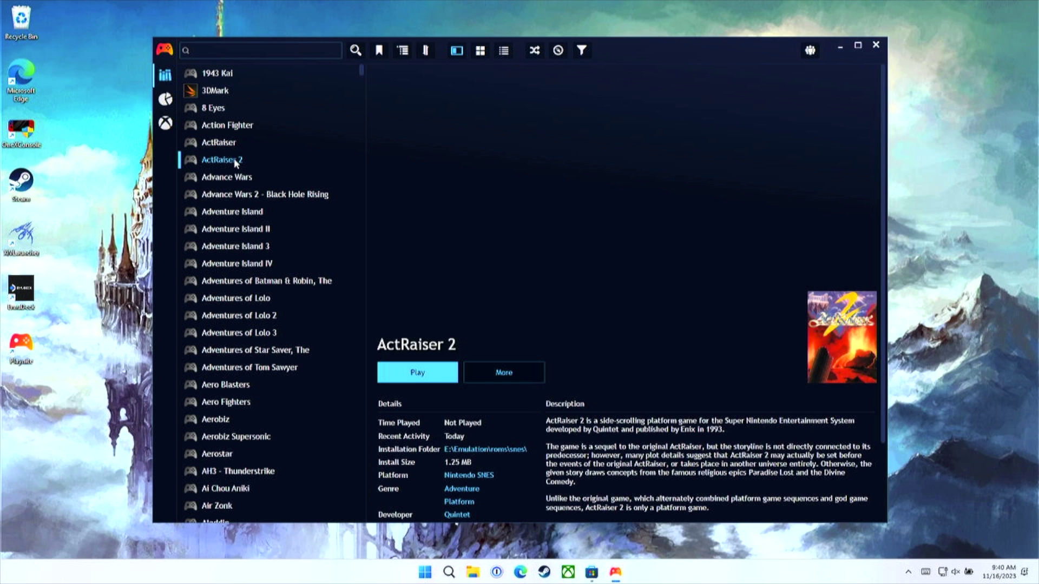
left_click(239, 178)
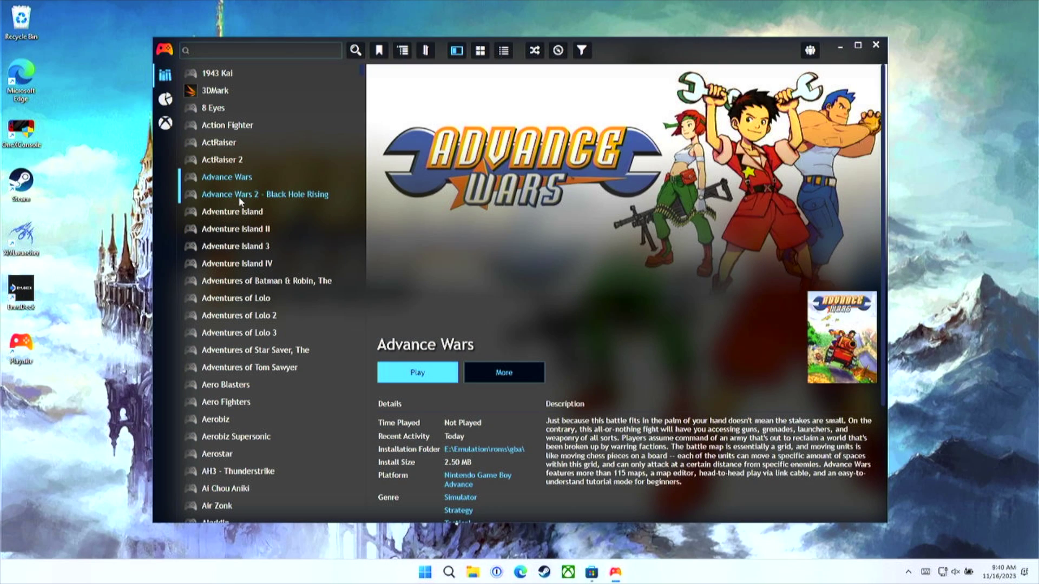
left_click(239, 197)
left_click(242, 229)
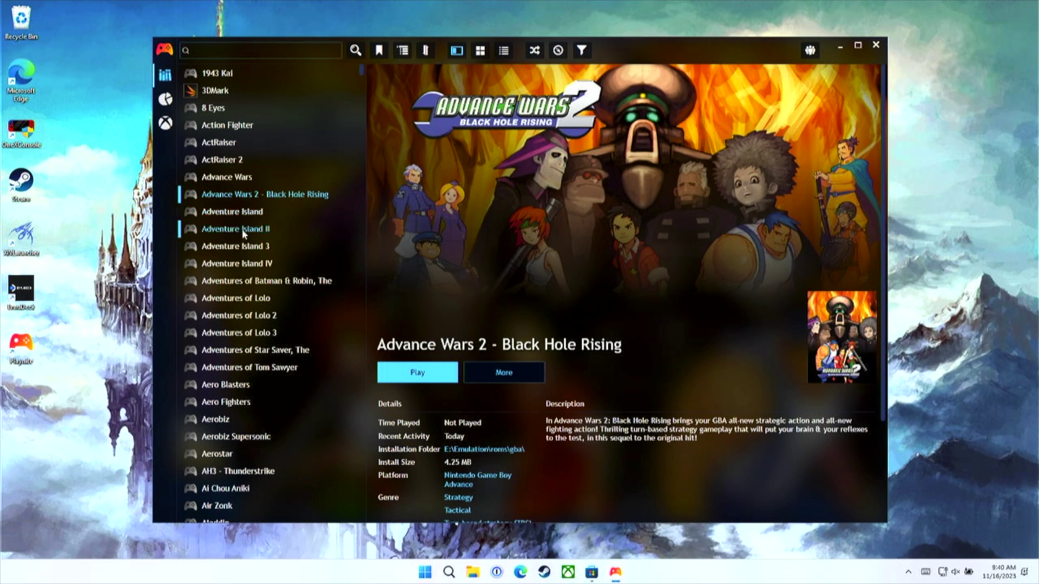
left_click(230, 144)
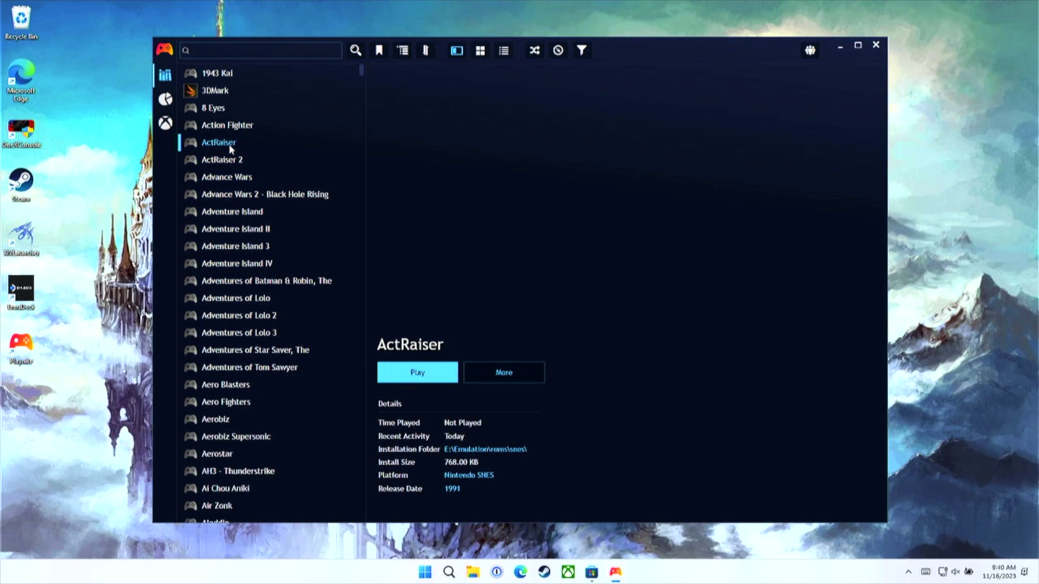
left_click(239, 127)
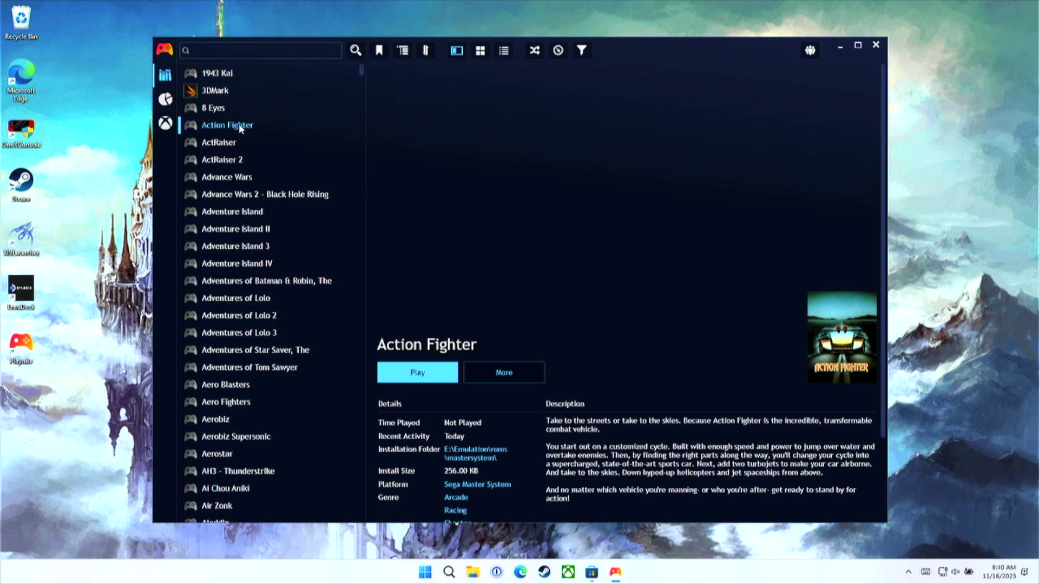
left_click(227, 146)
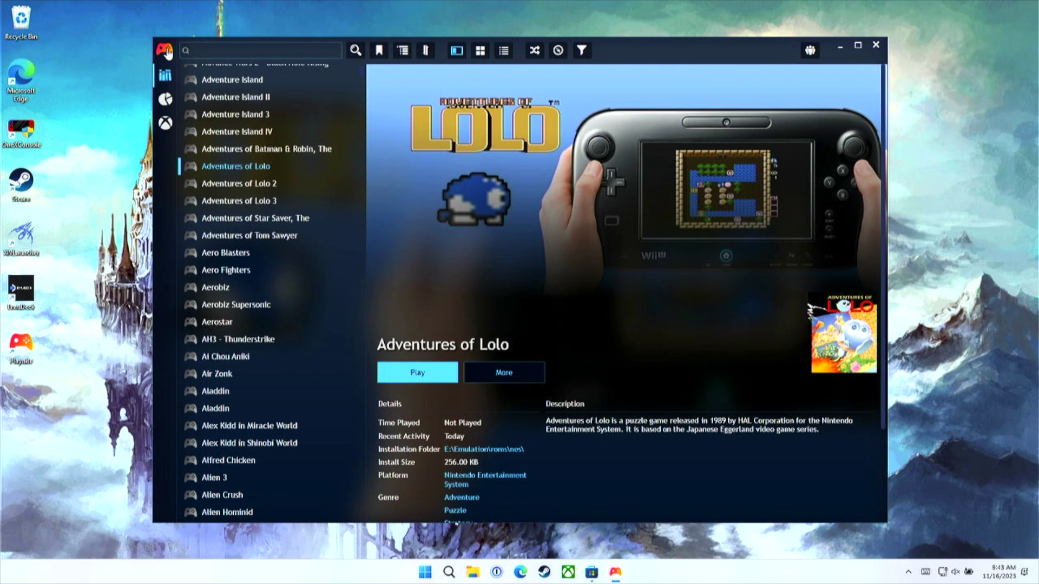
left_click(166, 50)
left_click(200, 129)
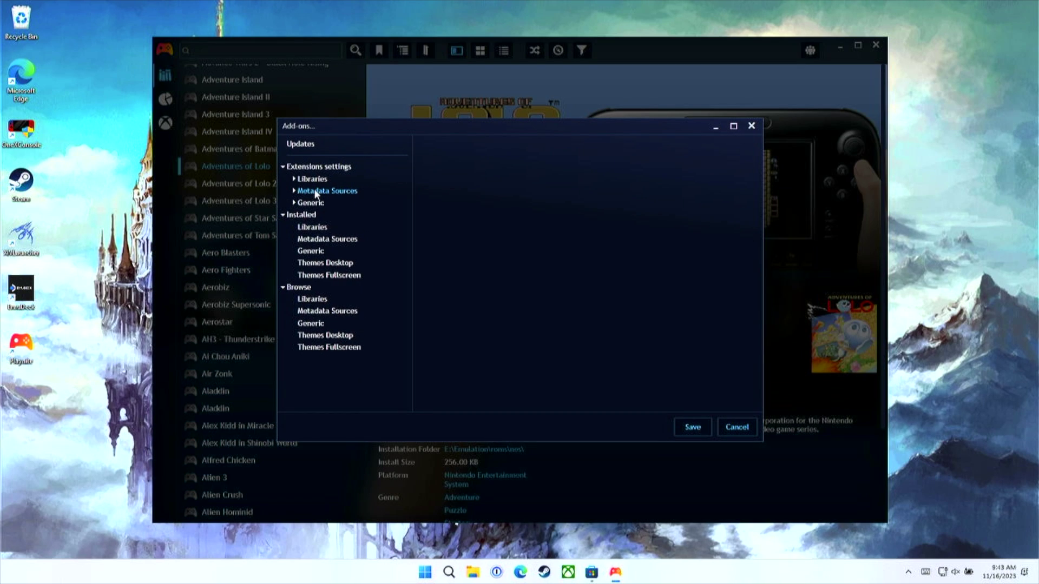
Step: Browse Metadata Sources add-ons and view SteamGridDB Metadata Provider's details
left_click(324, 313)
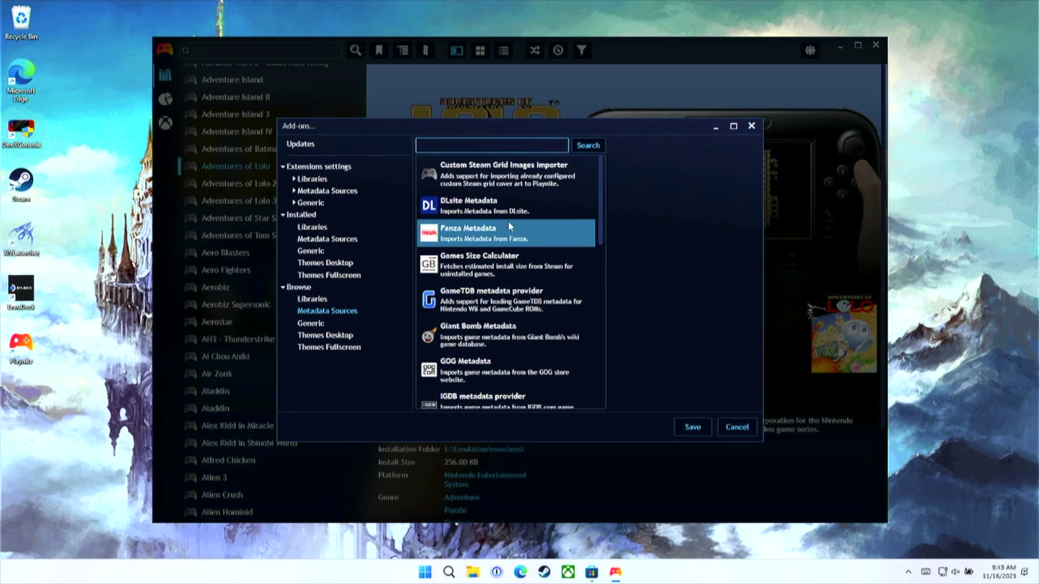
left_click(519, 179)
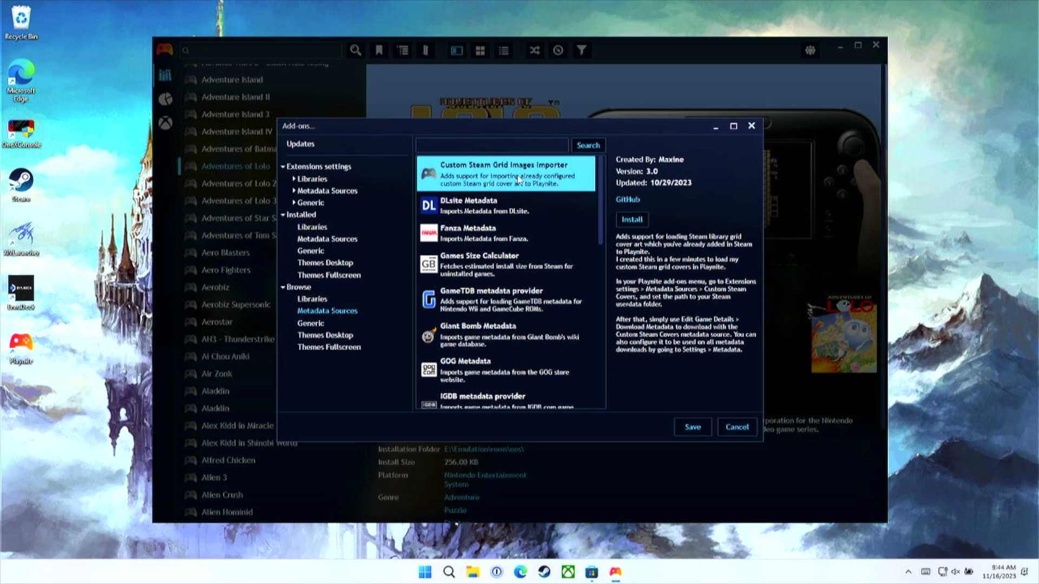
scroll(539, 319, "down", 5)
left_click(538, 316)
left_click(531, 372)
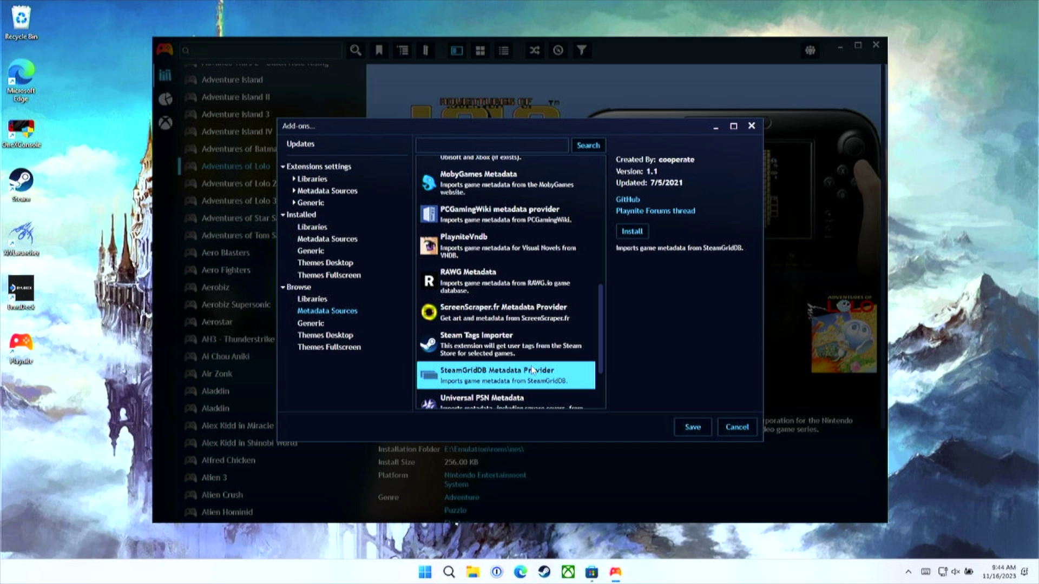
Step: Install SteamGridDB Metadata Provider, save, and confirm the Playnite restart
left_click(632, 232)
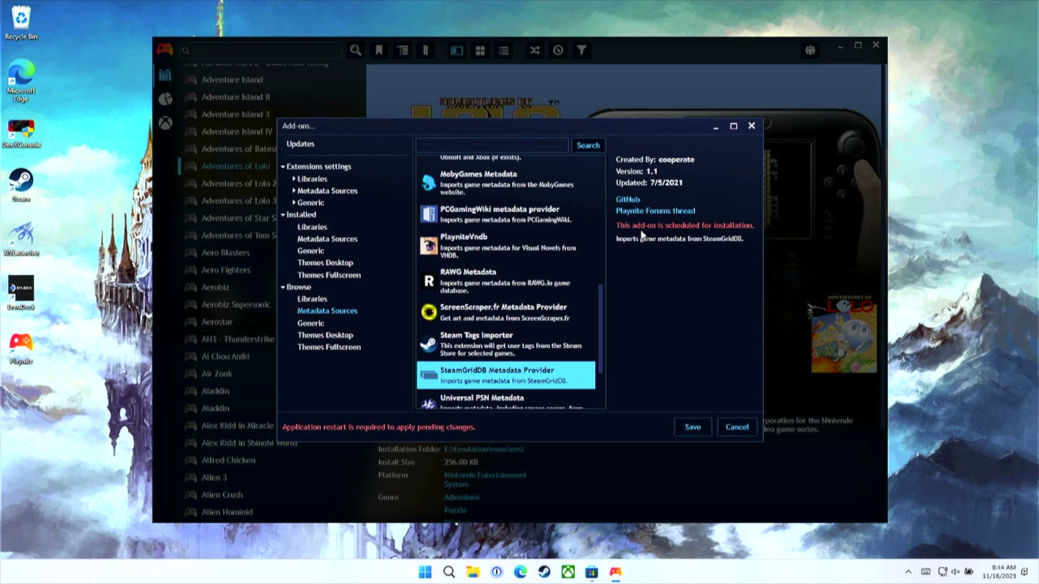
left_click(696, 432)
left_click(593, 294)
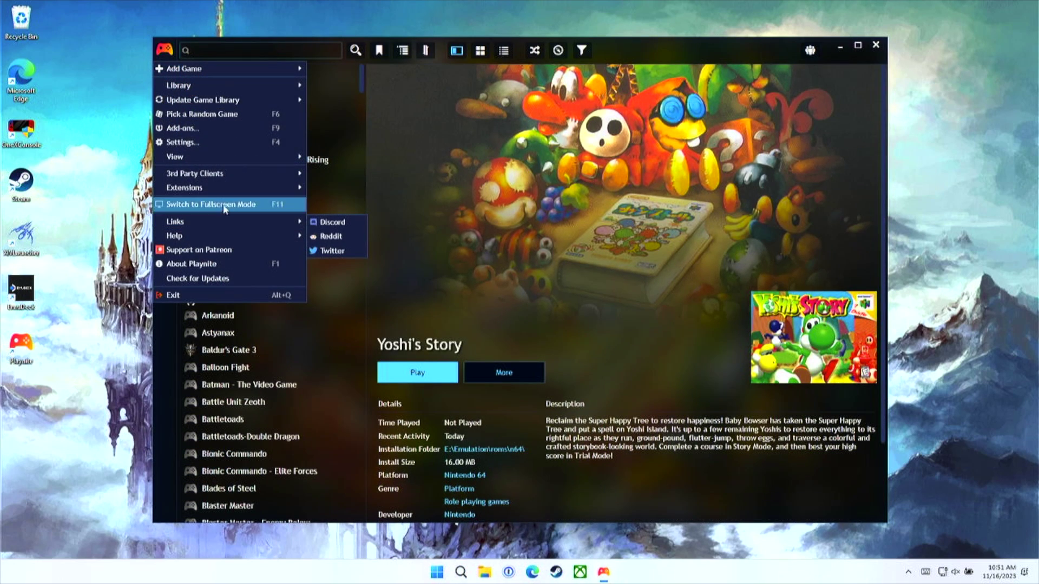
Step: Open the ScreenScraper.fr and SteamGridDB settings under Metadata Sources extension settings
left_click(208, 127)
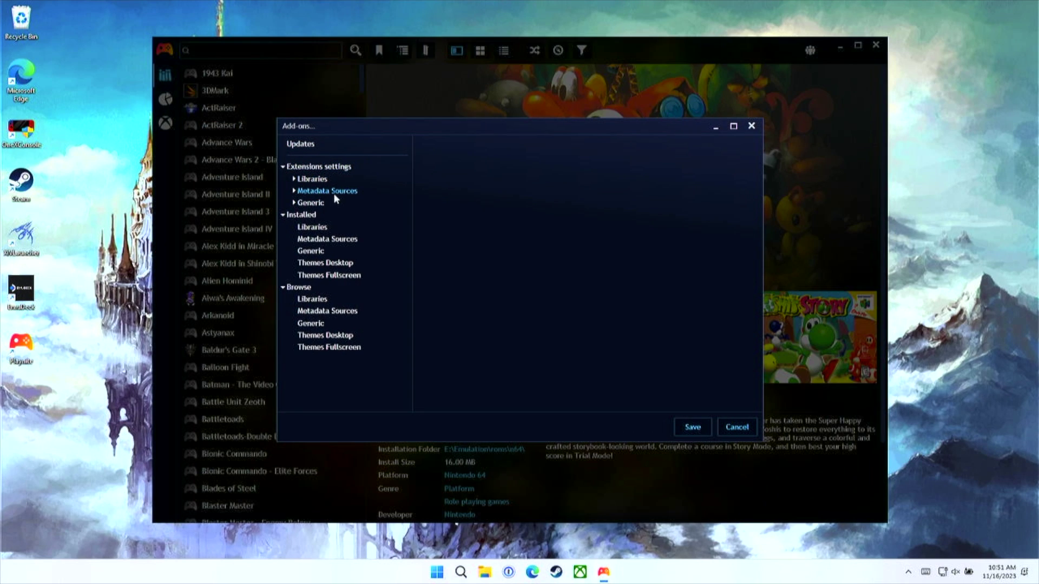
left_click(294, 190)
left_click(349, 216)
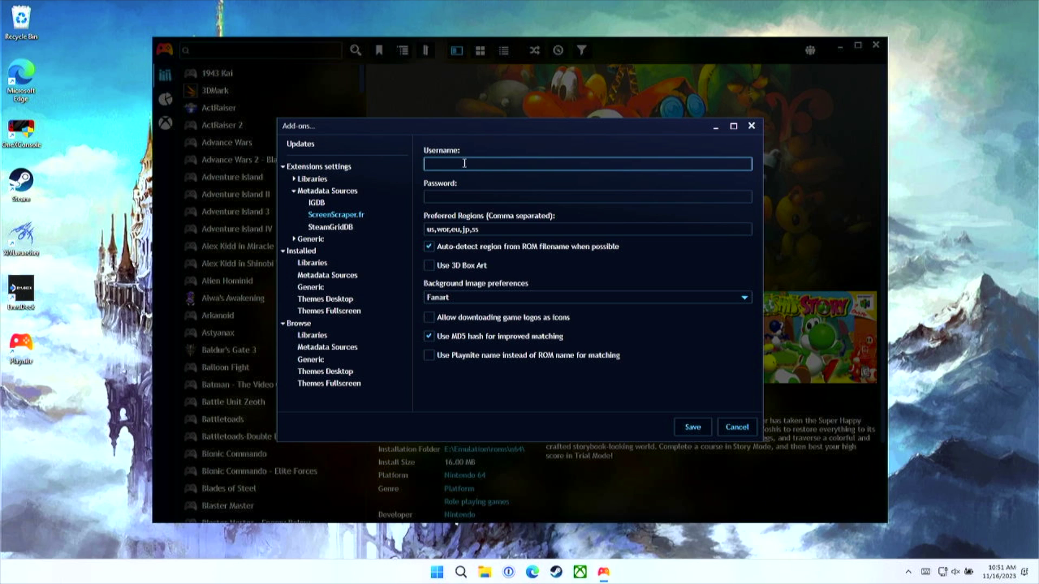
left_click(338, 228)
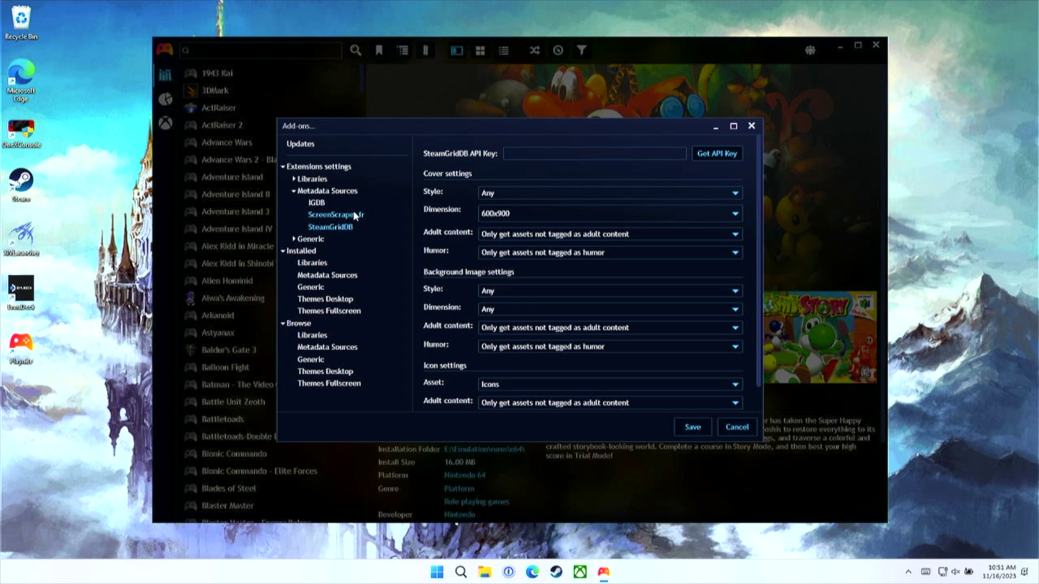
left_click(352, 216)
Step: Enter the ScreenScraper.fr account username and password, and paste the SteamGridDB API key
left_click(498, 163)
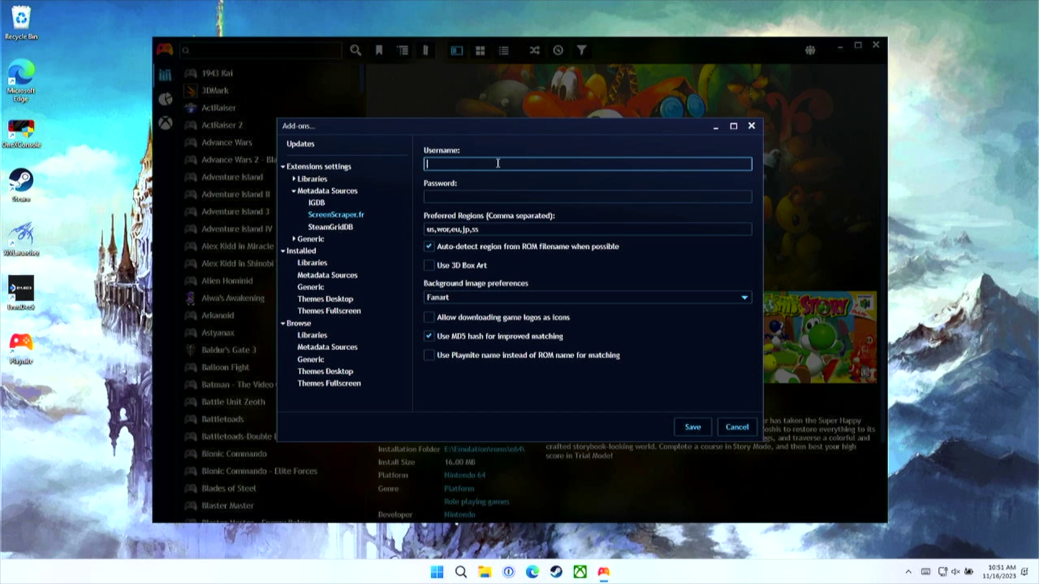
type("Mikhailov1")
left_click(498, 195)
type("*****")
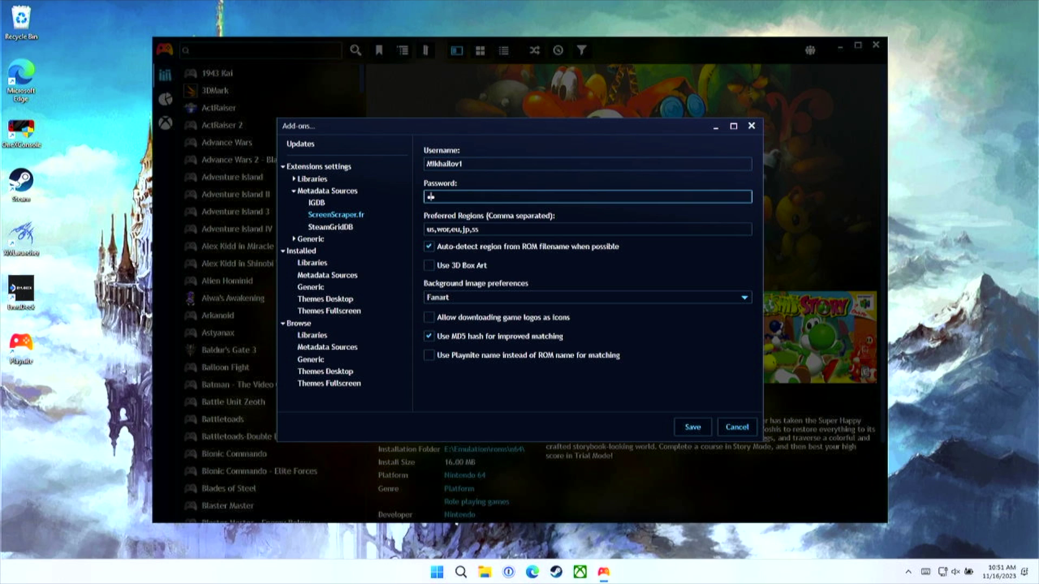
key("BackSpace")
key("BackSpace")
key("BackSpace")
key("BackSpace")
key("BackSpace")
type("*********")
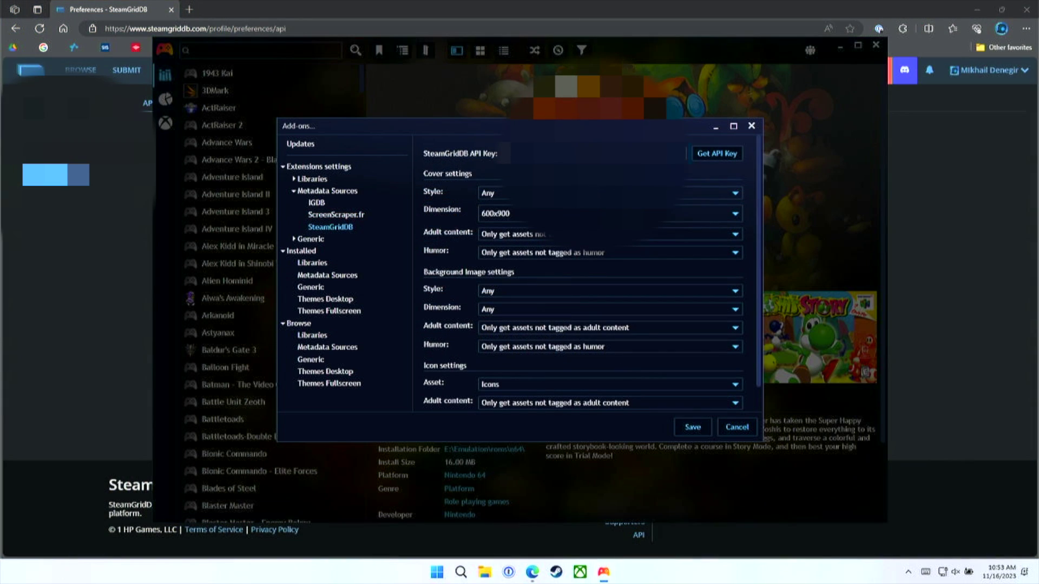
key("ctrl+v")
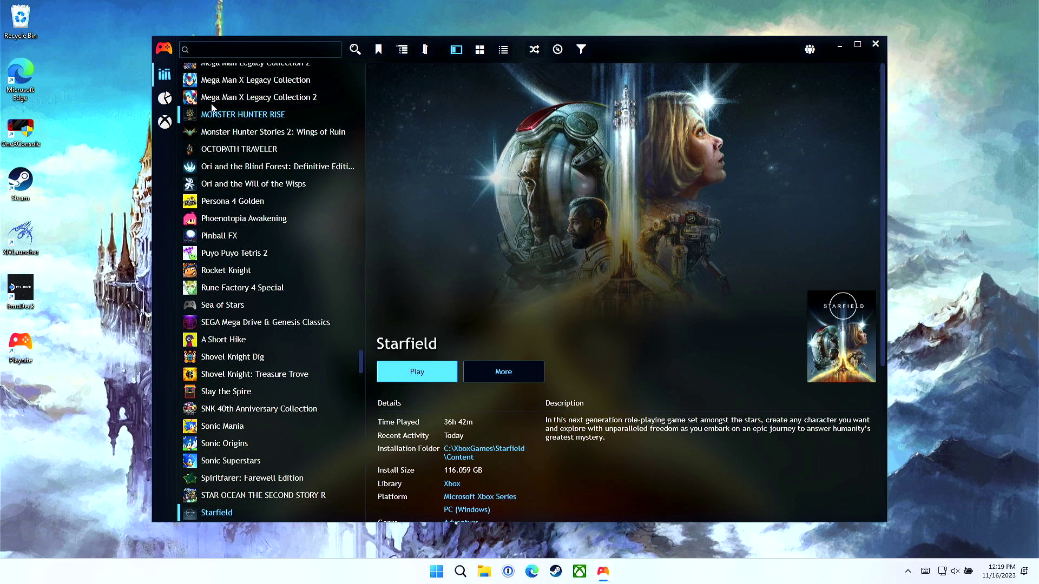
Step: Filter the library by the Nintendo SNES platform
left_click(581, 49)
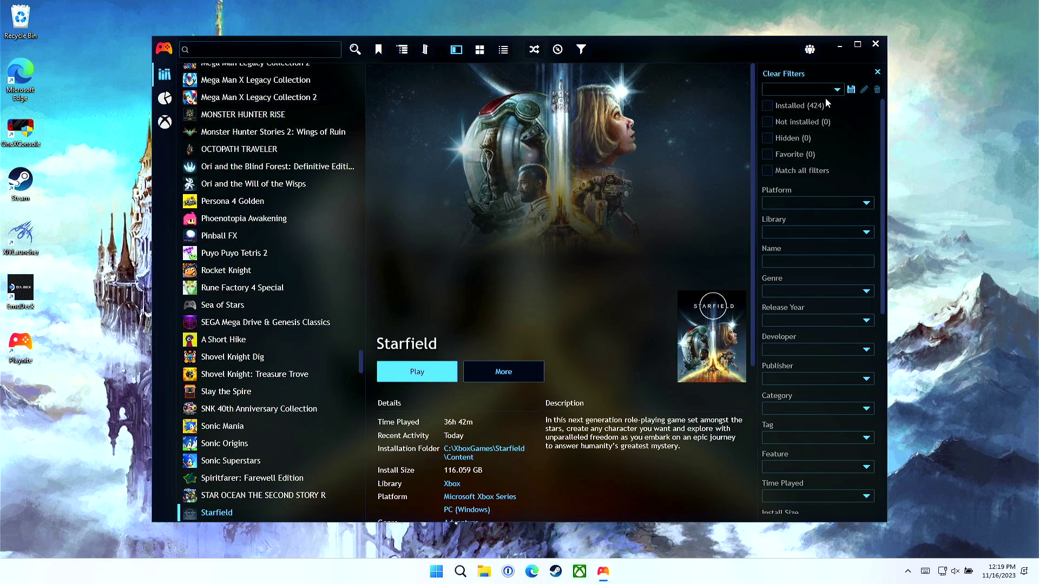
left_click(867, 204)
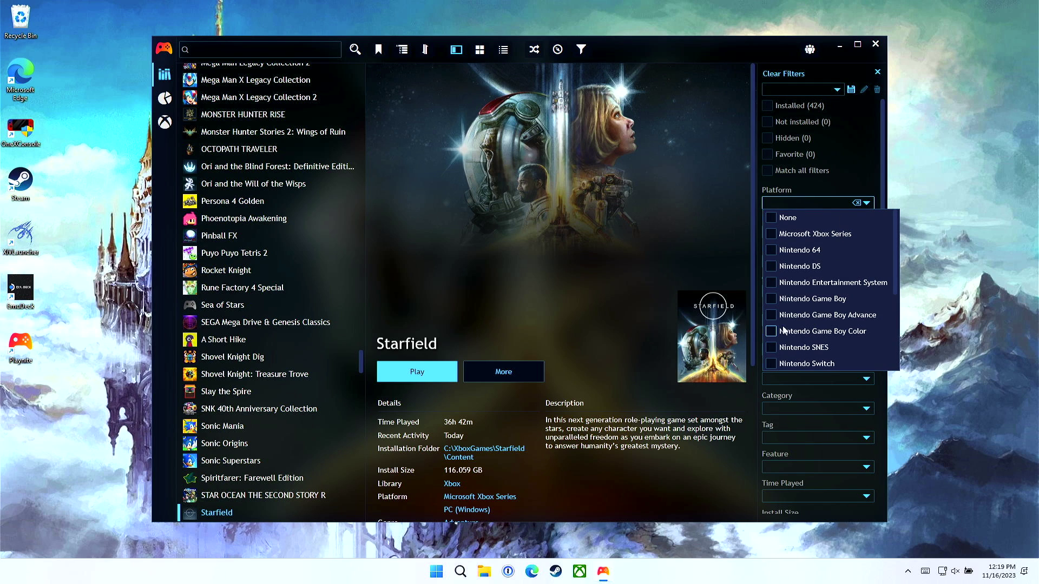
left_click(774, 348)
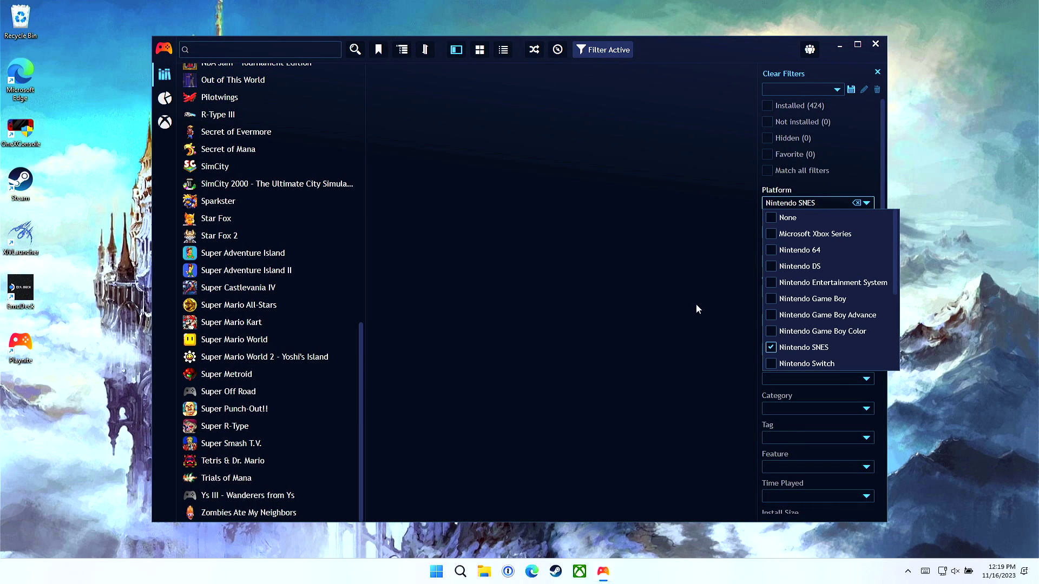
left_click(309, 189)
Step: Select ActRaiser and then every game in the filtered SNES list
scroll(286, 197, "up", 10)
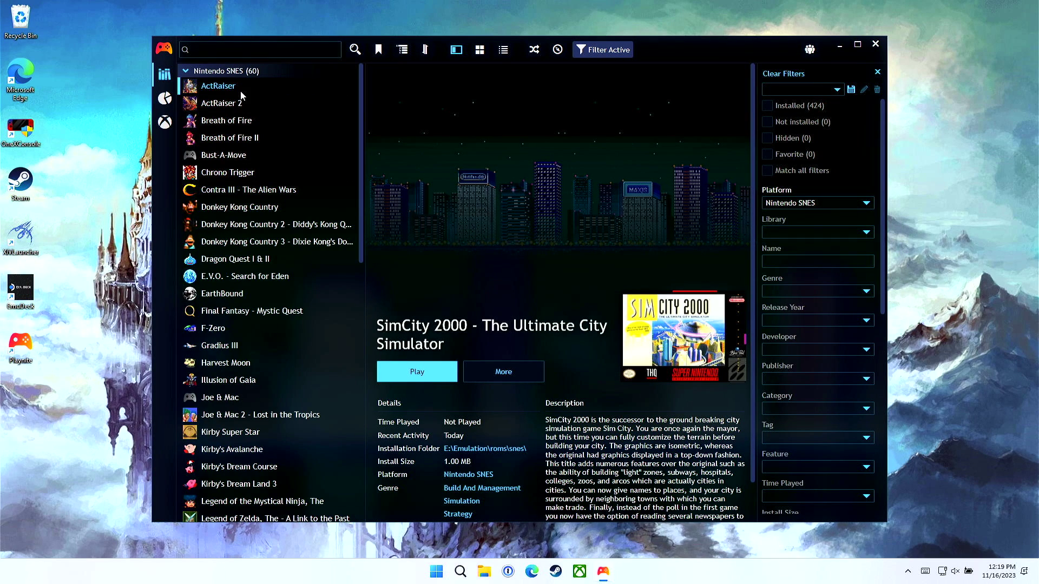
left_click(241, 93)
key("shift+Down")
key("shift+Down")
key("shift+Down")
key("shift+Down")
key("shift+Down")
key("shift+Down")
key("shift+Down")
key("shift+Down")
key("shift+Down")
key("shift+Down")
key("shift+Down")
key("shift+Down")
key("shift+Down")
key("shift+Down")
key("shift+Down")
key("shift+Down")
key("shift+Down")
key("shift+Down")
key("shift+Down")
key("shift+Down")
key("shift+Down")
key("shift+Down")
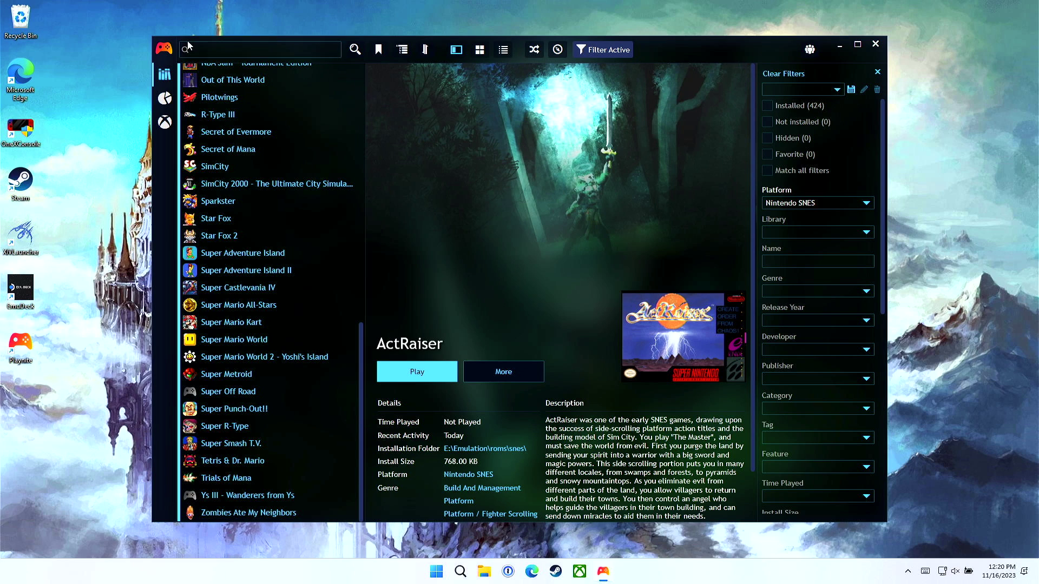
Step: Set up a metadata download for all fields, using ScreenScraper.fr and SteamGridDB as sources
left_click(165, 49)
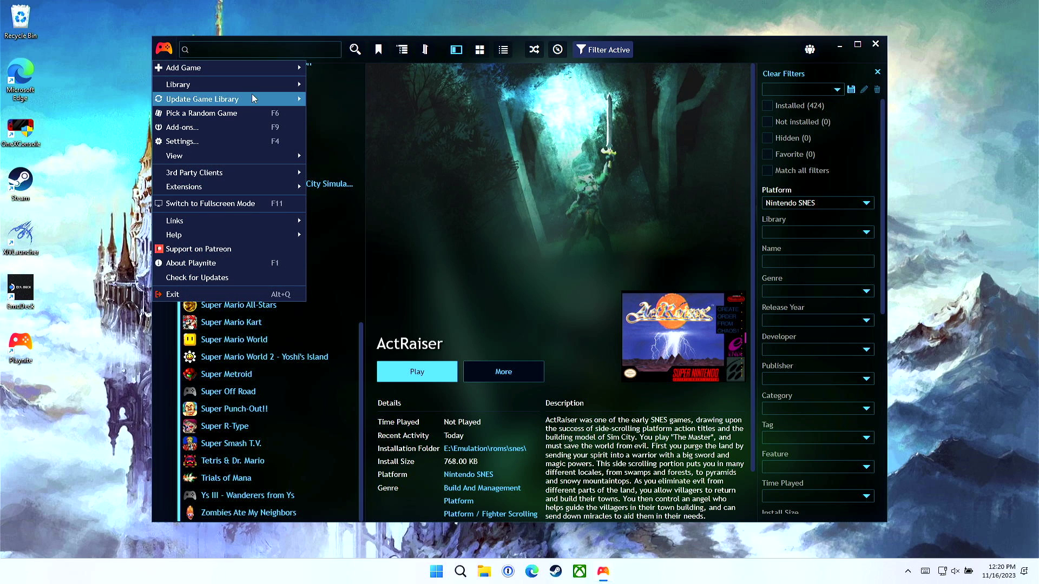
mouse_move(249, 84)
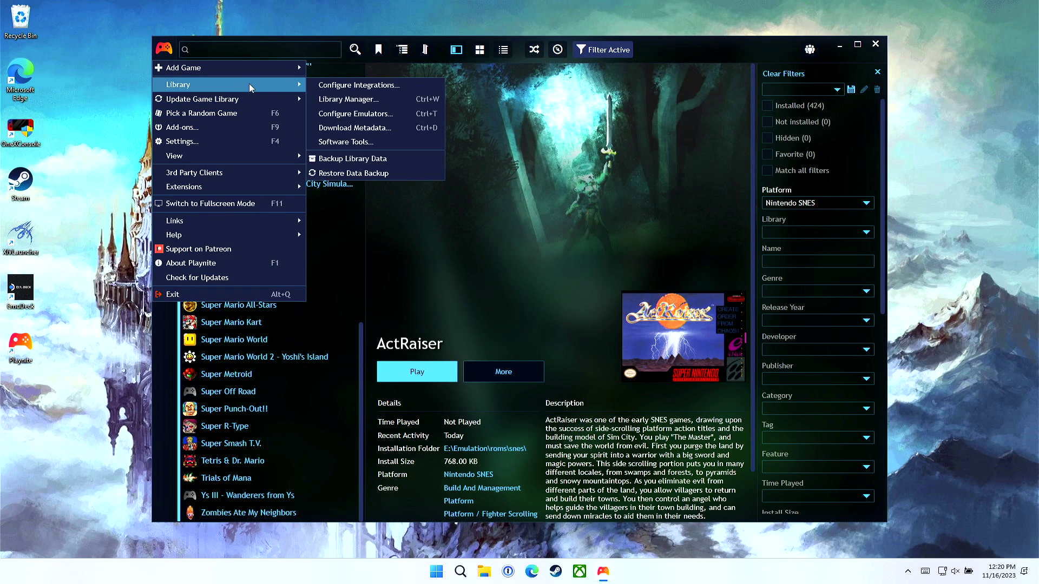
left_click(360, 128)
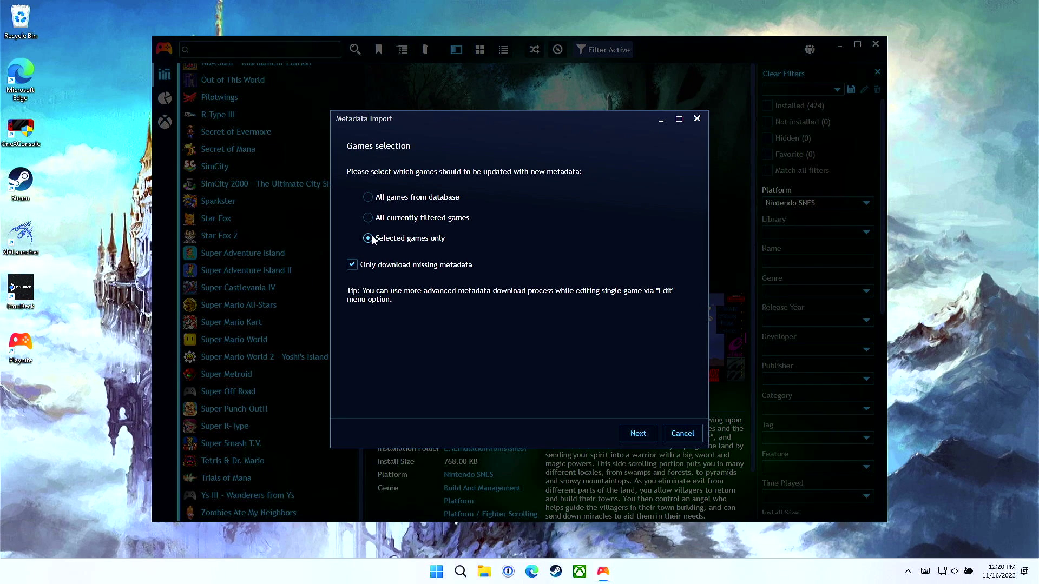
left_click(362, 270)
left_click(622, 431)
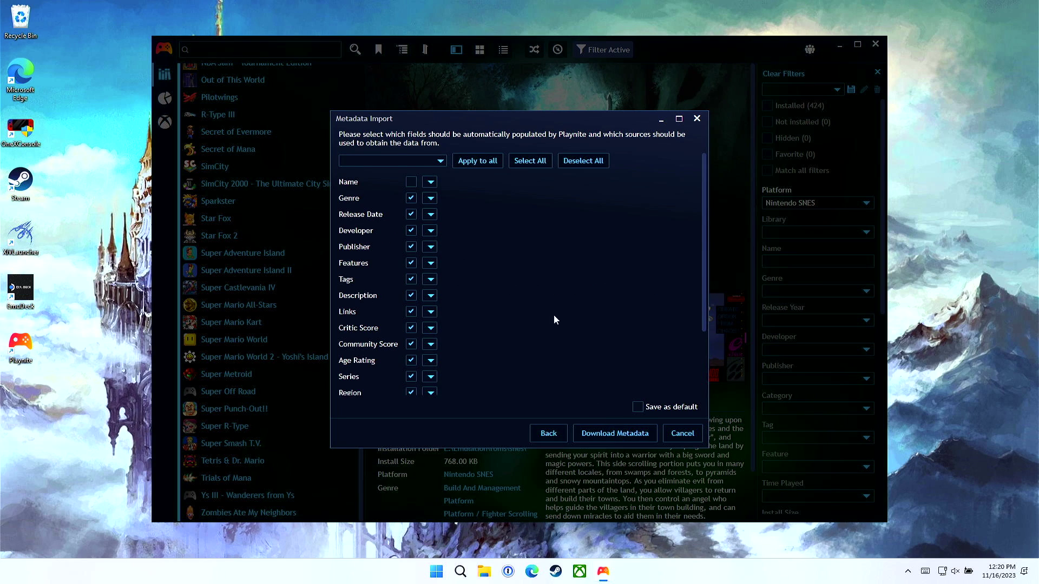
left_click(441, 161)
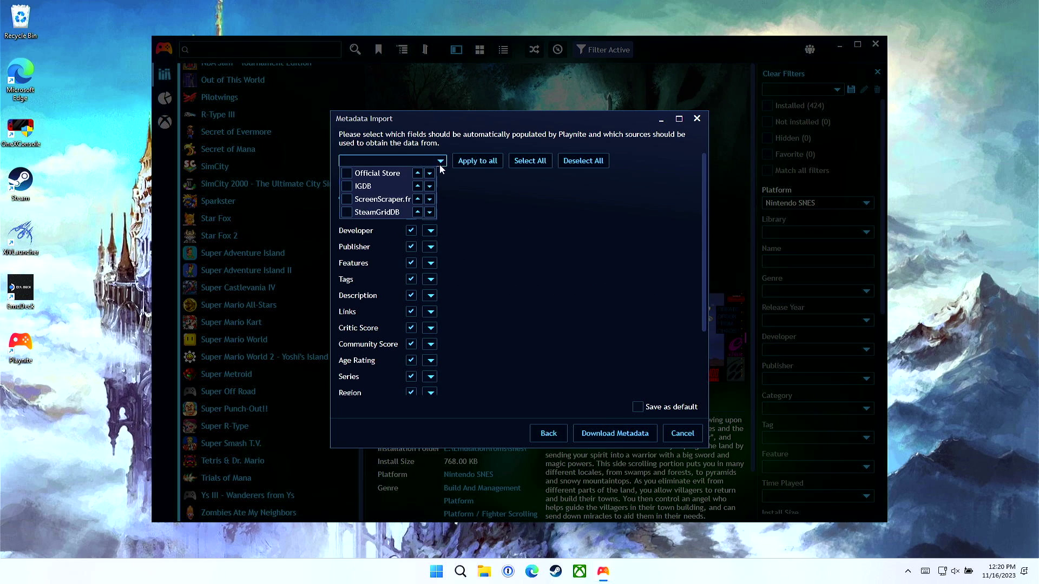
left_click(346, 199)
left_click(346, 212)
left_click(478, 161)
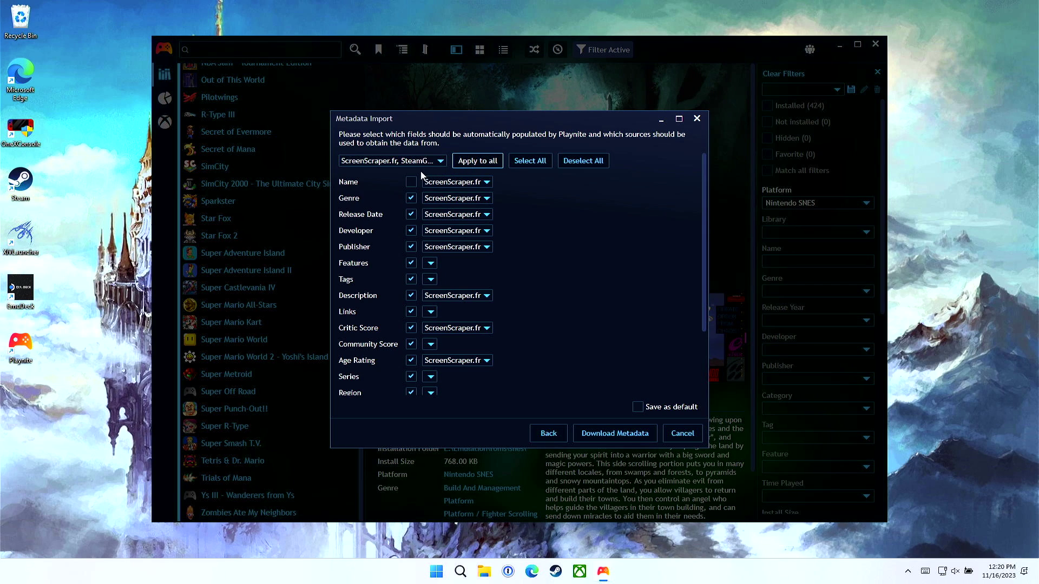
Step: Limit cover, icon and background image sources to SteamGridDB only, then start the download
scroll(529, 288, "down", 4)
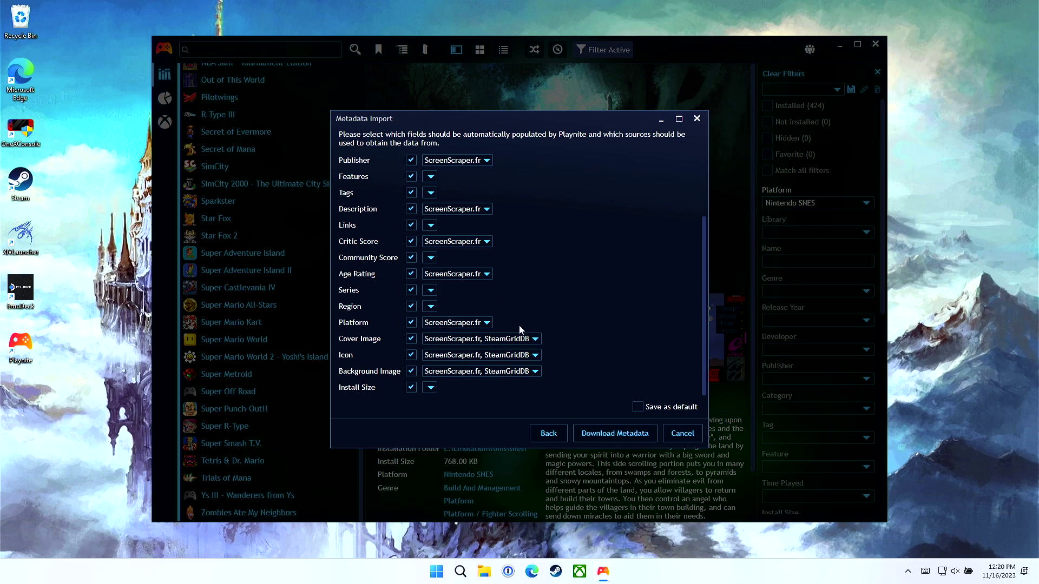
left_click(505, 340)
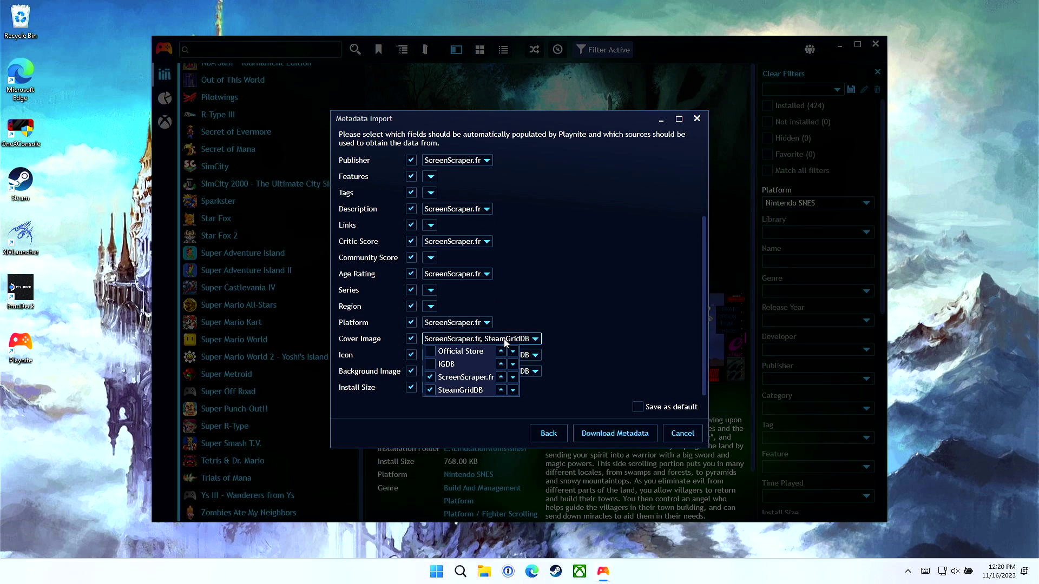
left_click(430, 377)
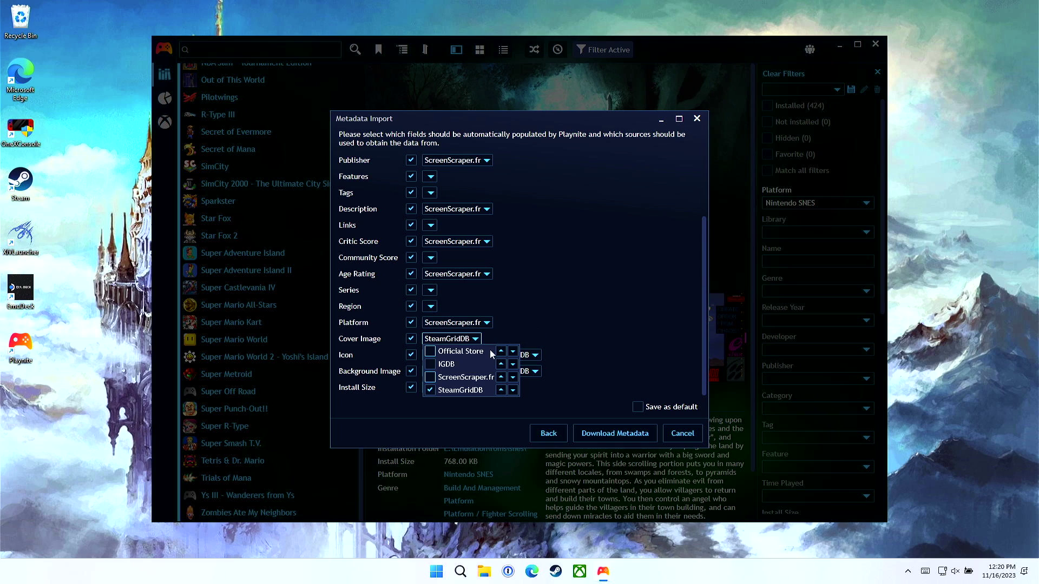
left_click(592, 300)
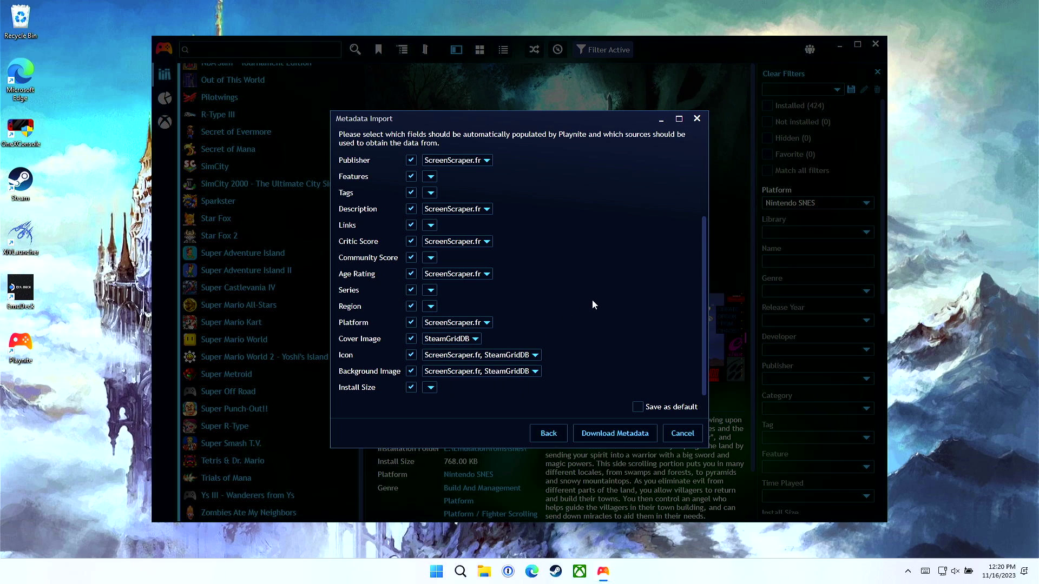
left_click(473, 355)
left_click(430, 394)
left_click(552, 333)
left_click(461, 374)
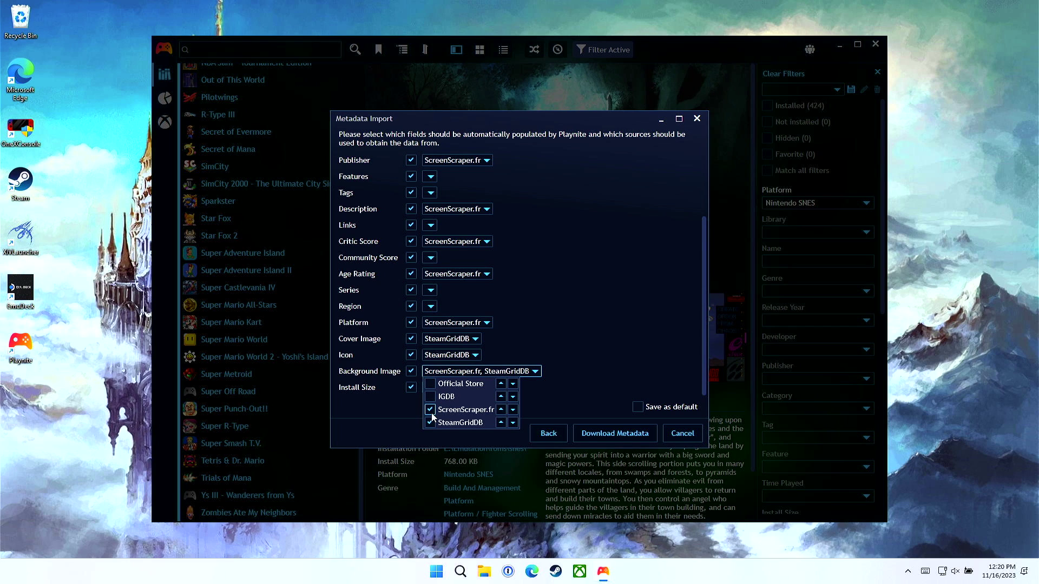
left_click(432, 413)
left_click(566, 327)
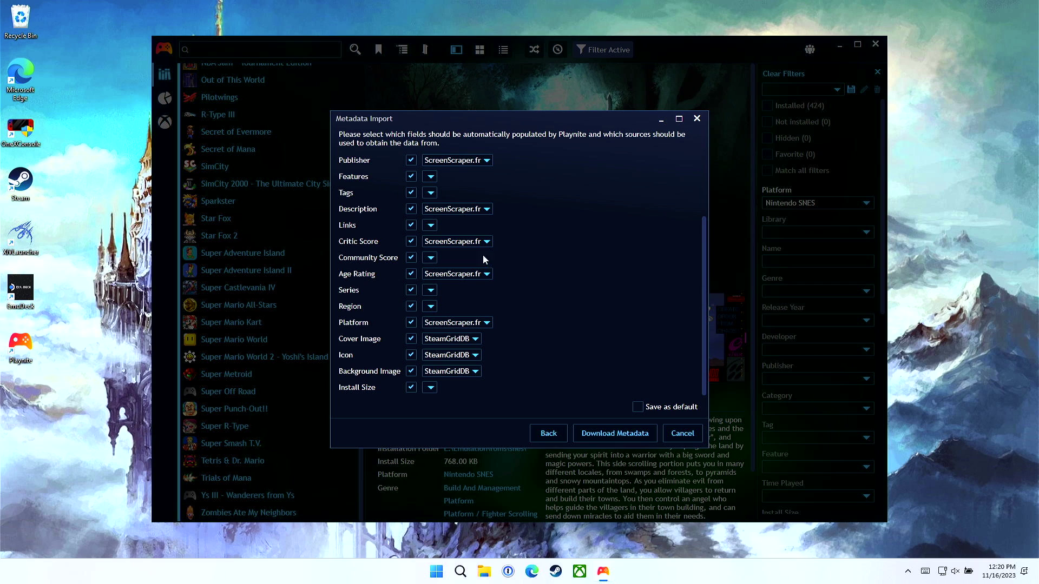
scroll(483, 239, "up", 4)
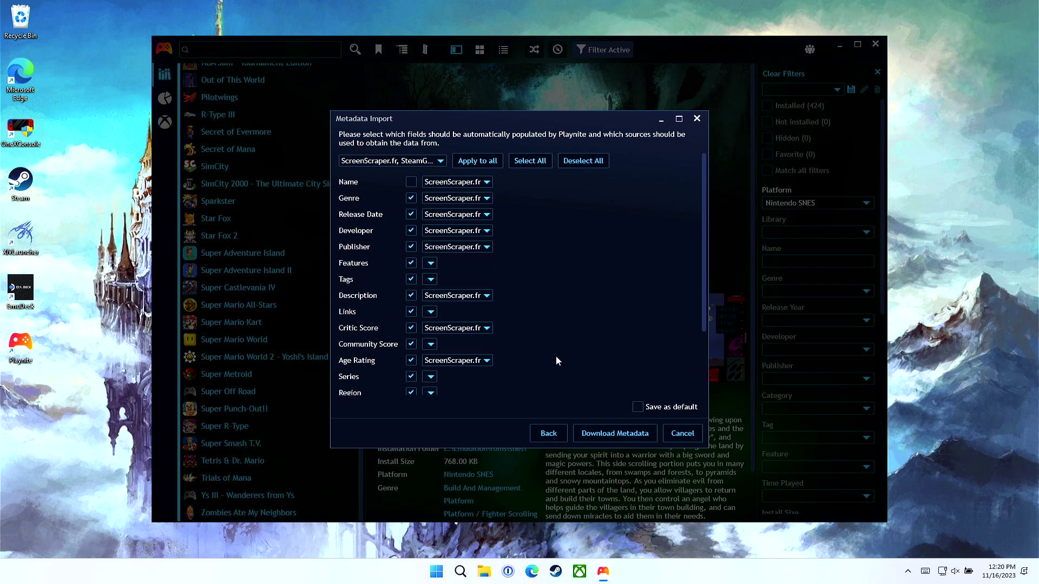
scroll(541, 346, "down", 4)
left_click(595, 427)
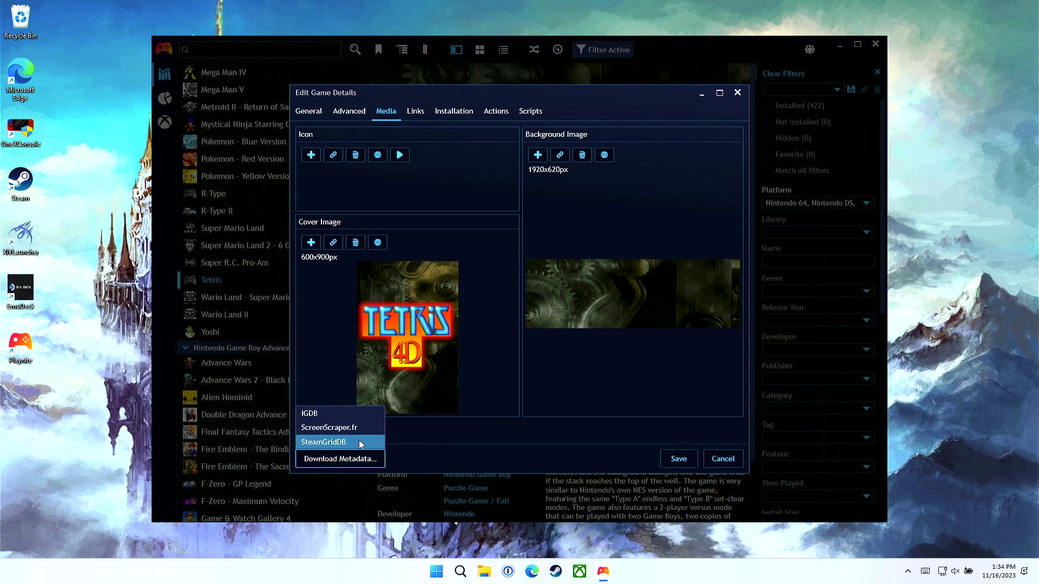
Step: Search SteamGridDB for 'Tetris (Gameboy)' and confirm it as the matching game
left_click(361, 444)
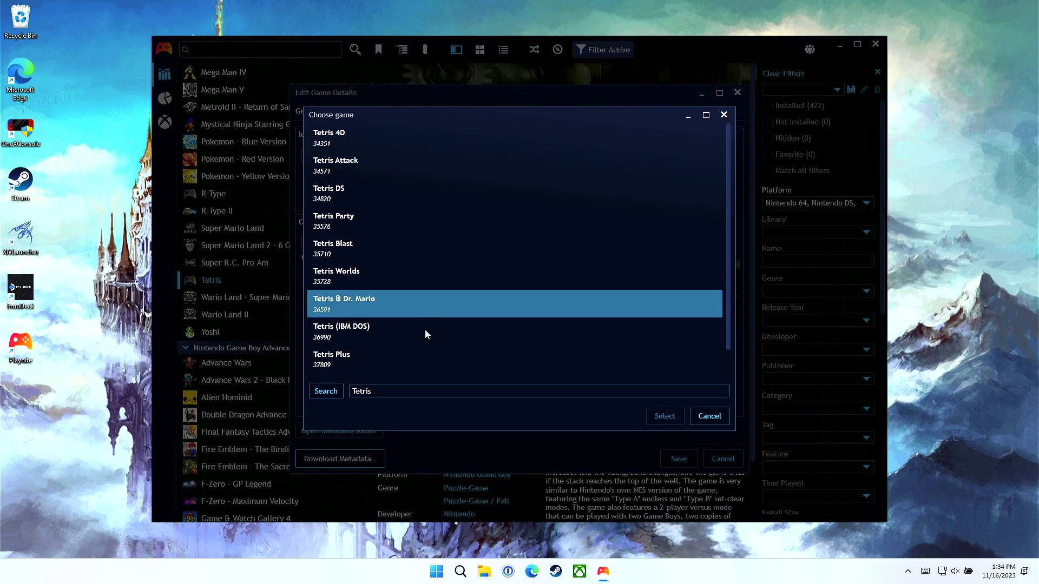
left_click(410, 389)
type("(Gameboy")
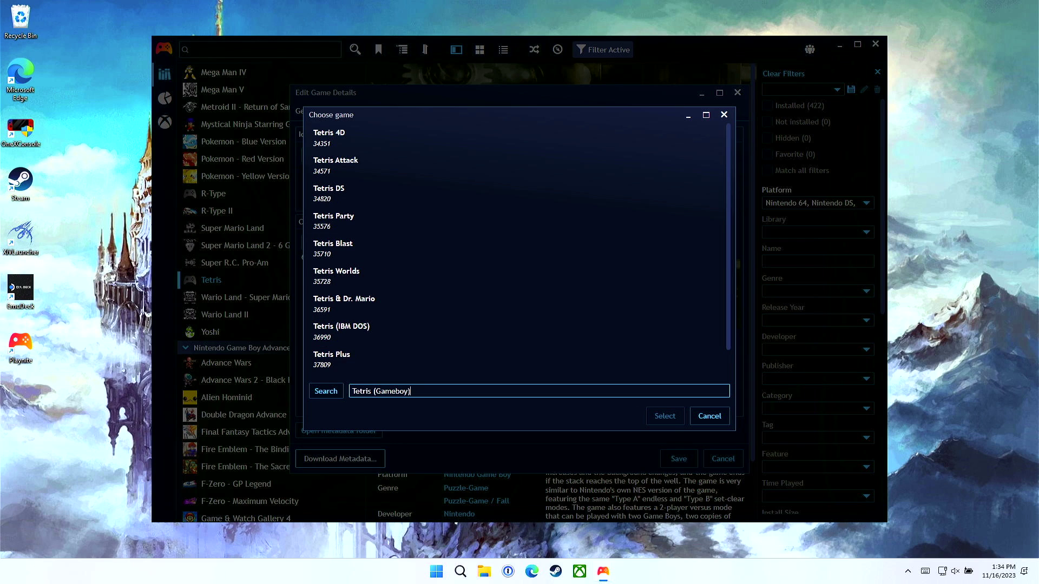
type(")")
key("Return")
left_click(383, 135)
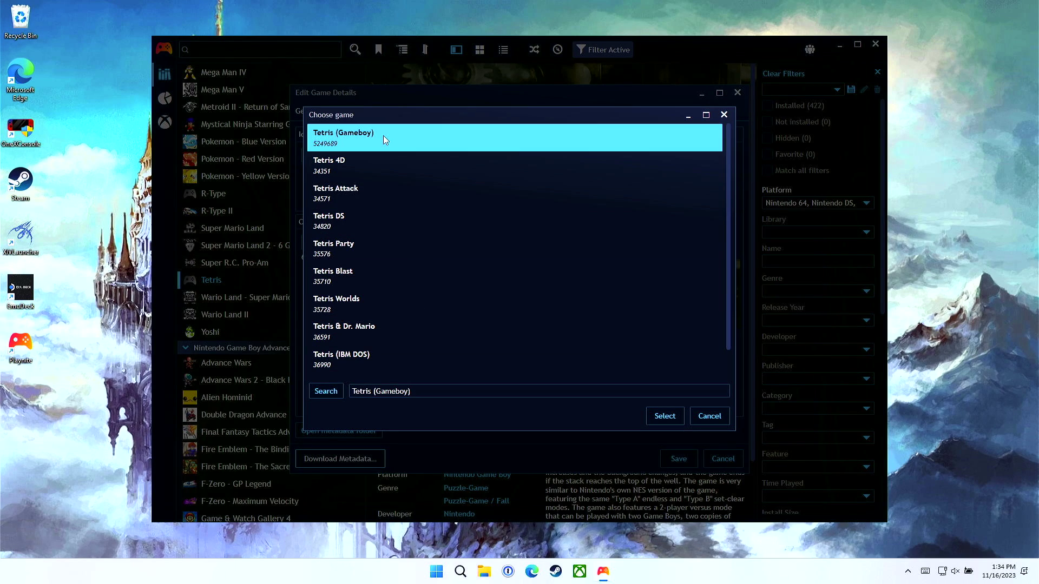
left_click(659, 422)
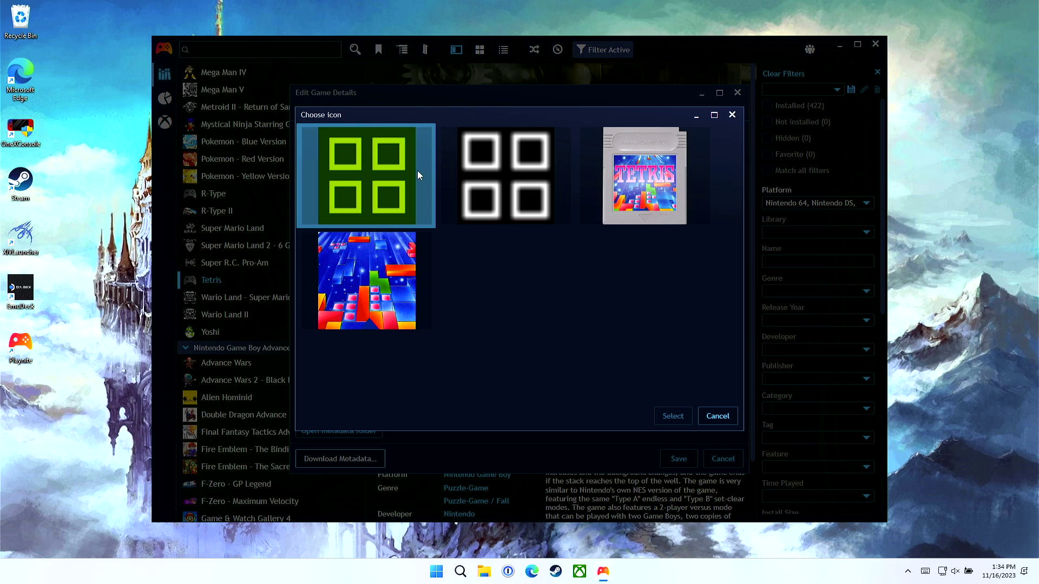
Step: Pick the green square-pattern icon, first Tetris cover and green block background, then save
left_click(351, 180)
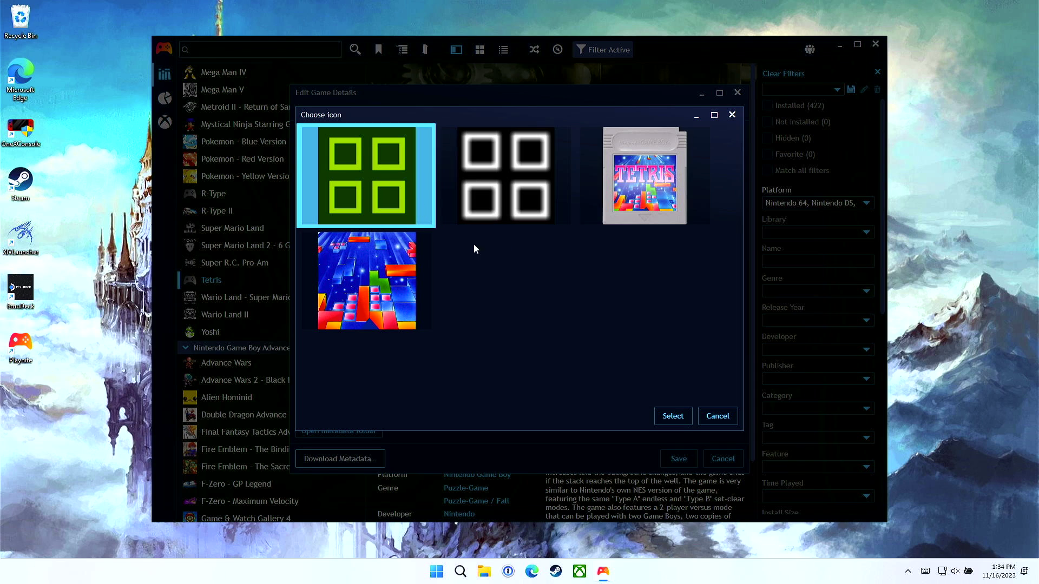
left_click(667, 419)
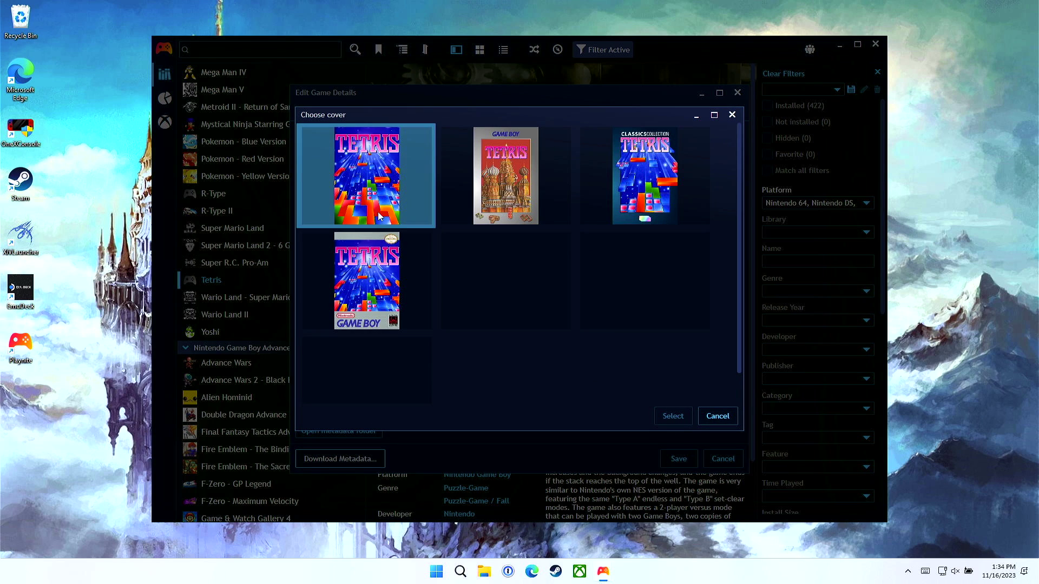
left_click(381, 215)
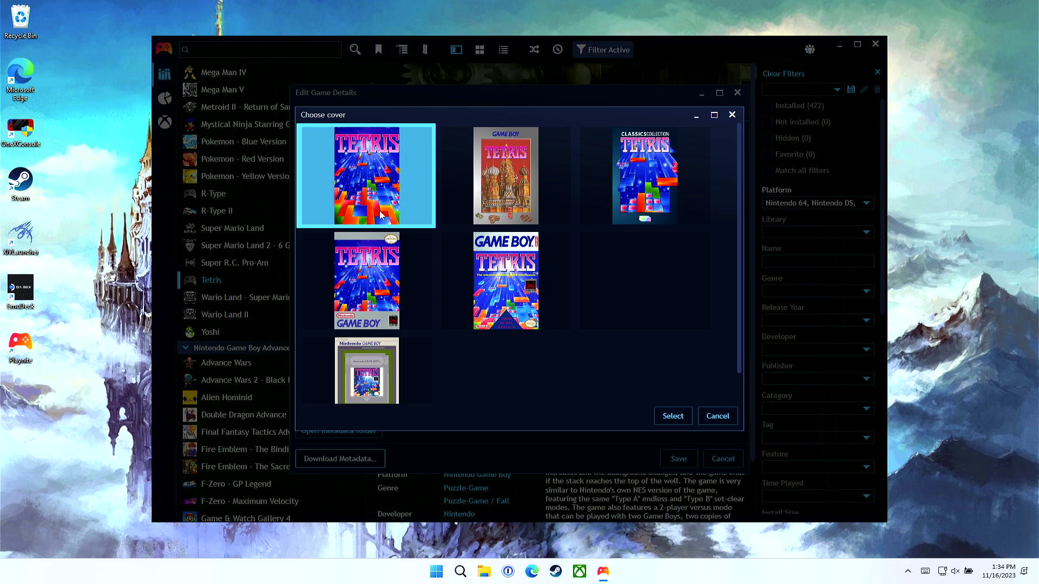
left_click(677, 425)
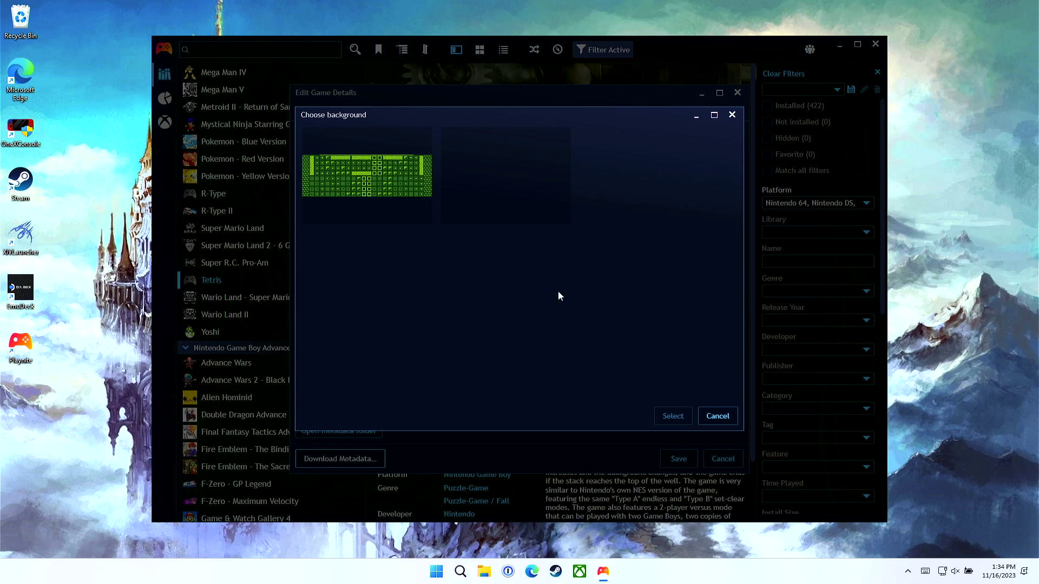
left_click(399, 188)
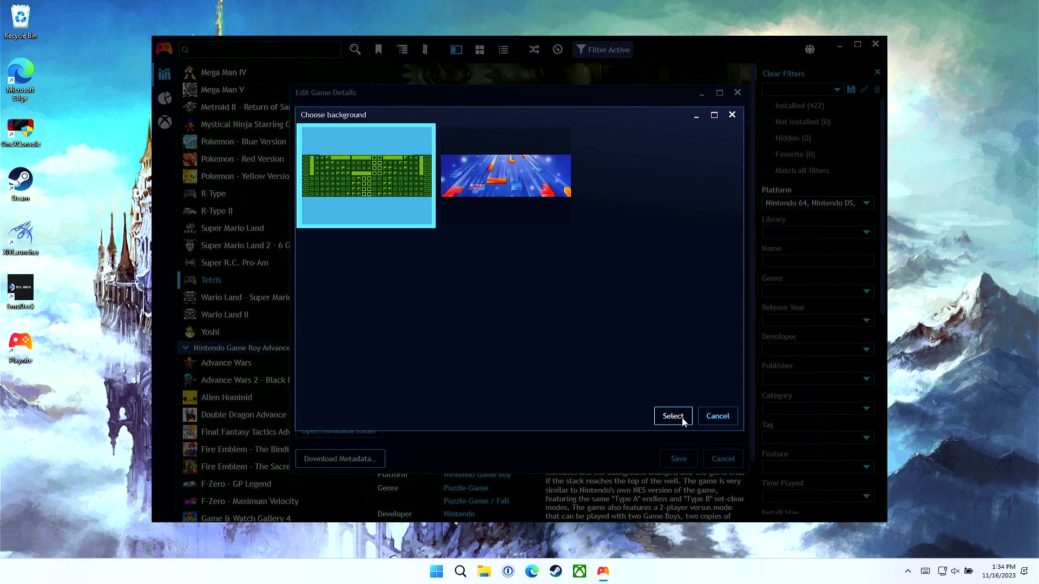
left_click(673, 417)
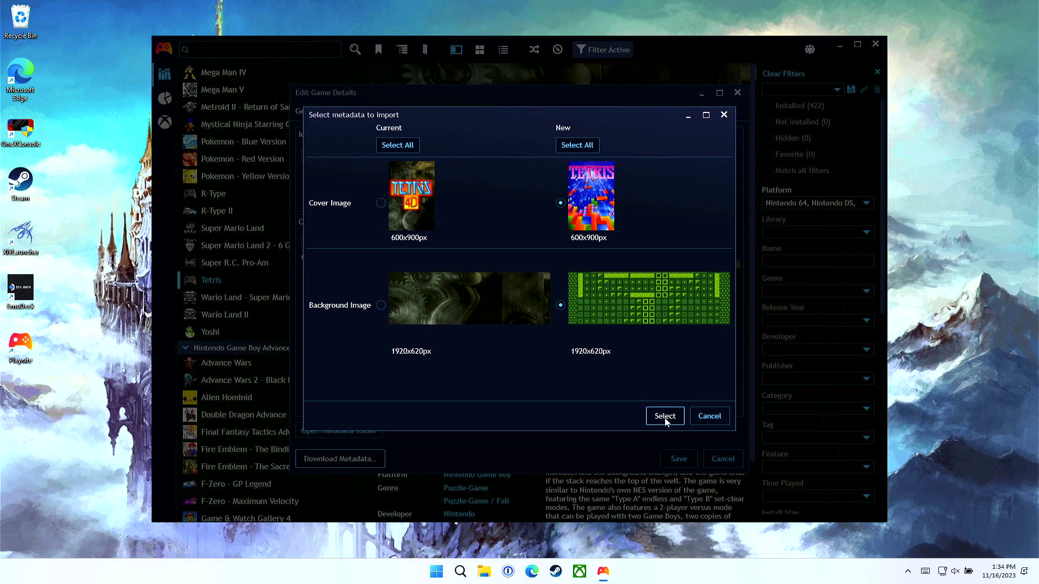
left_click(675, 422)
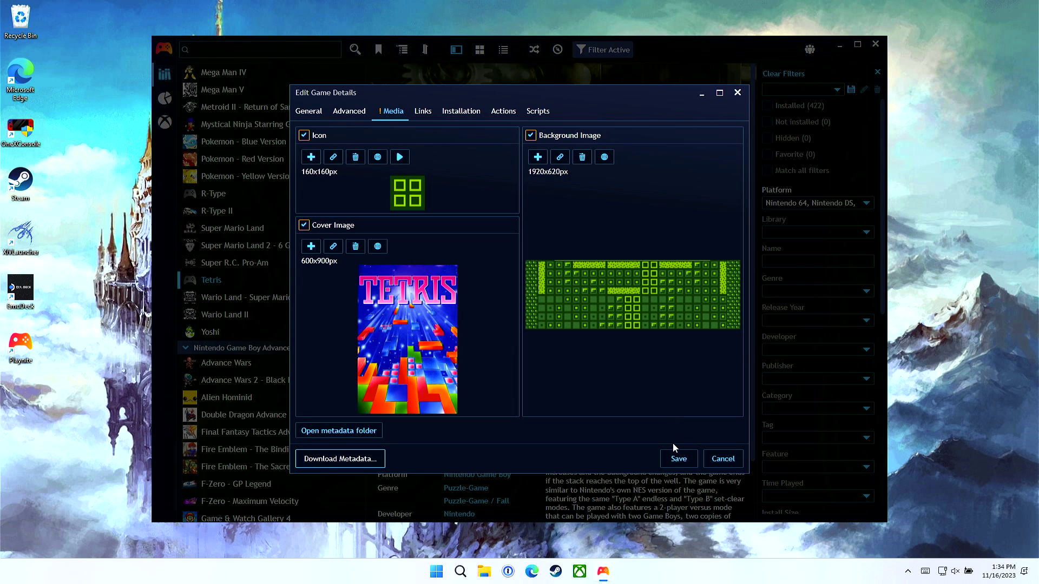
left_click(679, 459)
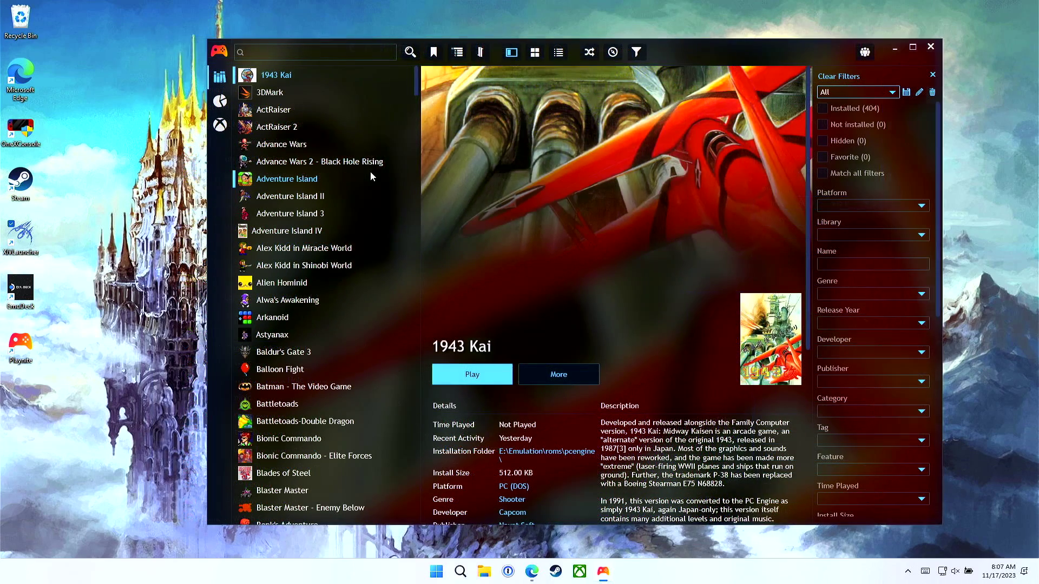
Step: Open the Microsoft Store app import list, browse the installed apps, then start a folder scan
left_click(223, 59)
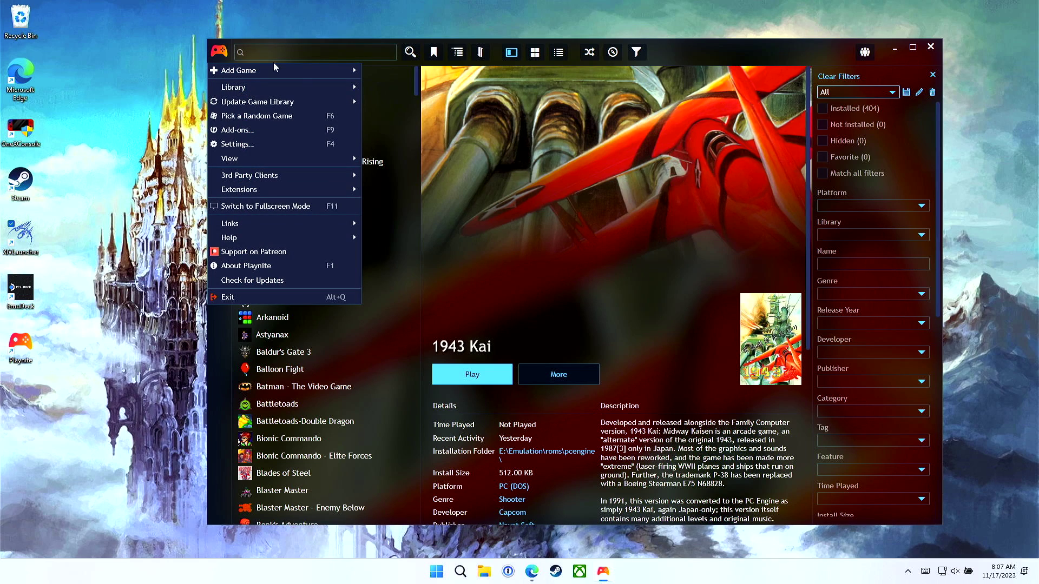
mouse_move(278, 68)
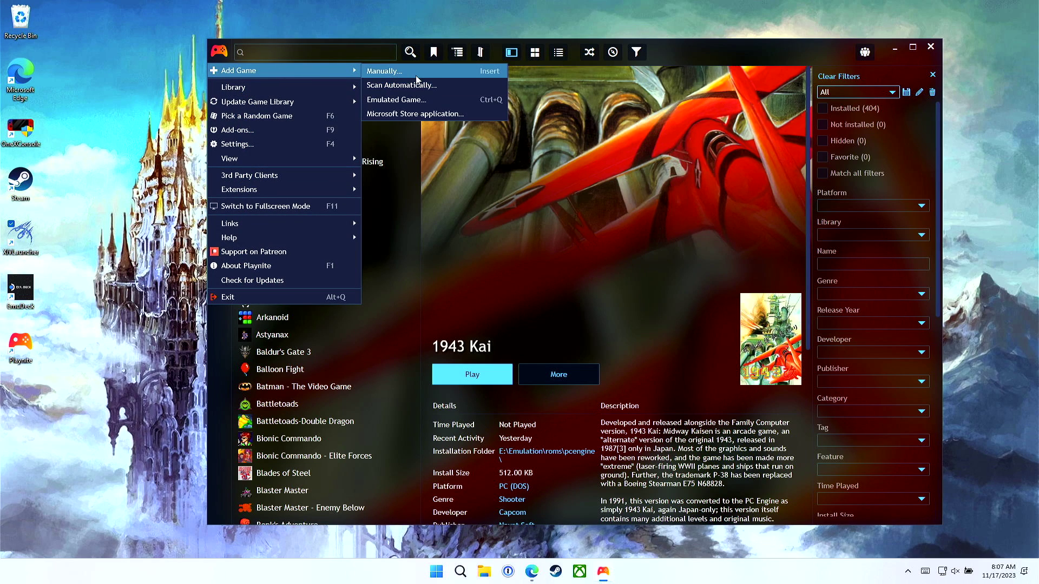
left_click(424, 112)
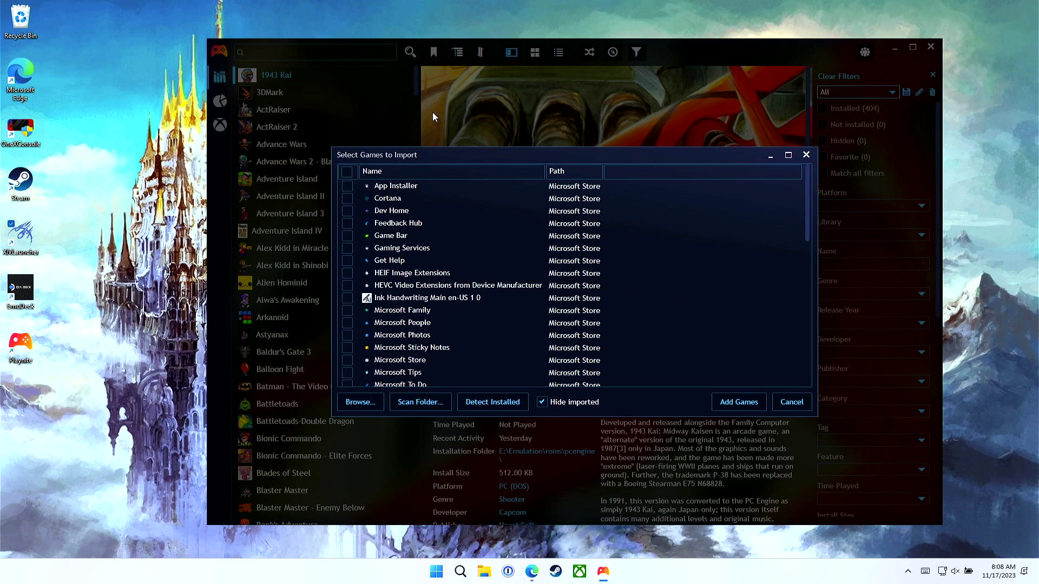
left_click(447, 198)
scroll(447, 198, "down", 7)
scroll(447, 198, "down", 3)
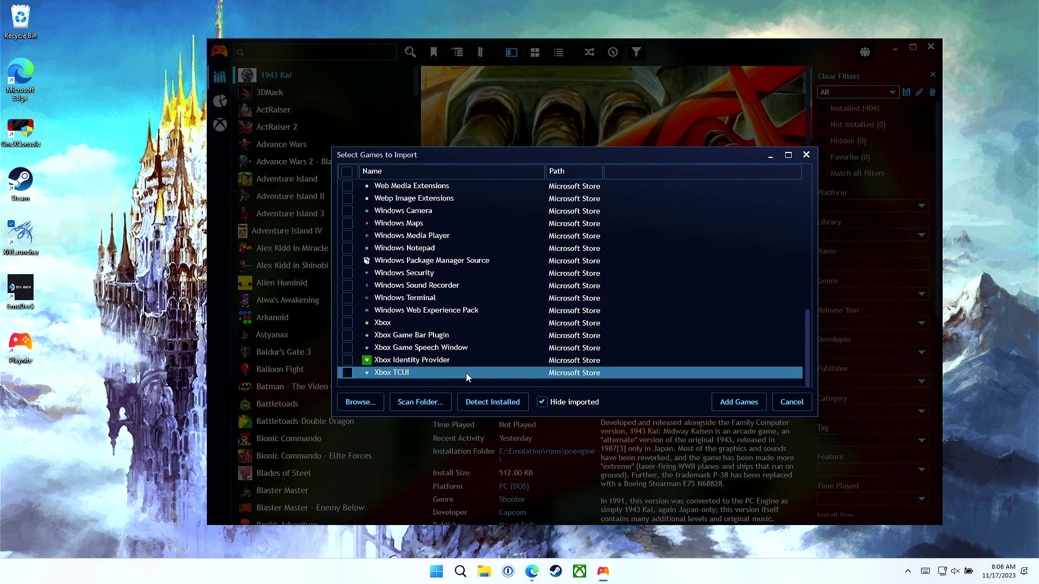
scroll(466, 373, "up", 1)
scroll(466, 373, "up", 3)
scroll(466, 372, "up", 6)
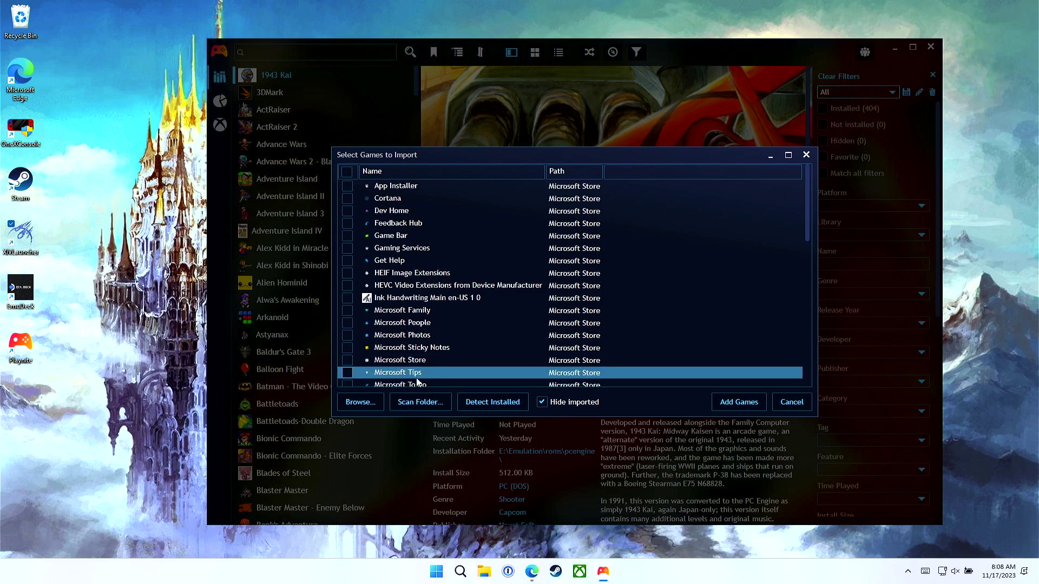
left_click(409, 403)
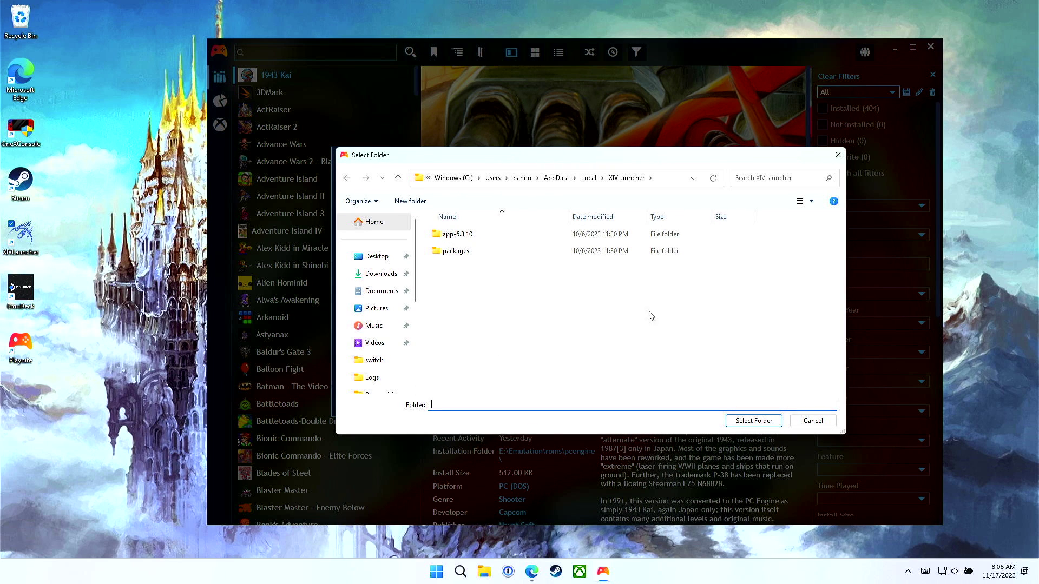
Step: Add the scanned XIVLauncher entry to the library and search the library for 'XIV'
left_click(753, 421)
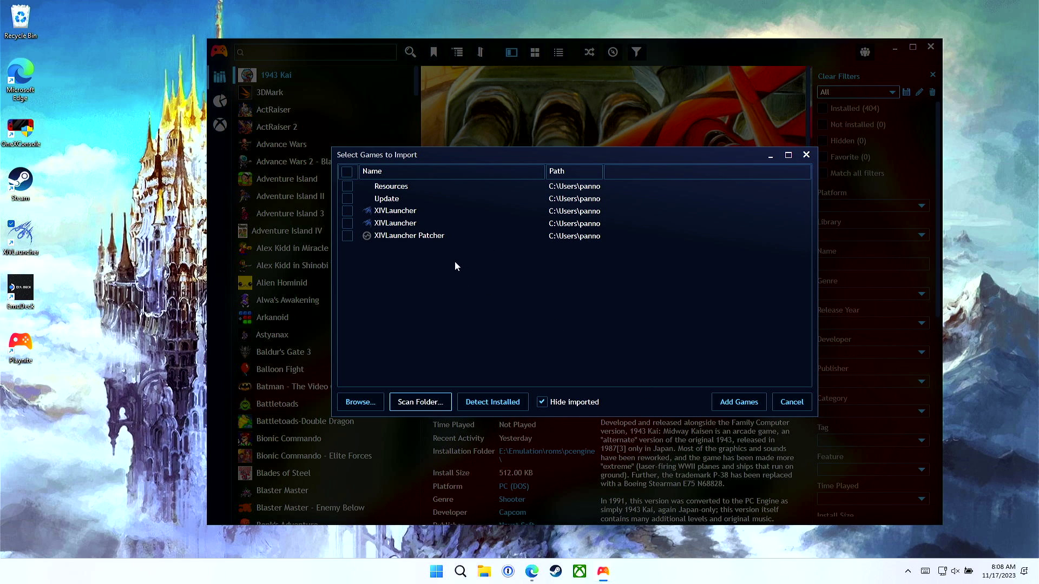
left_click(403, 224)
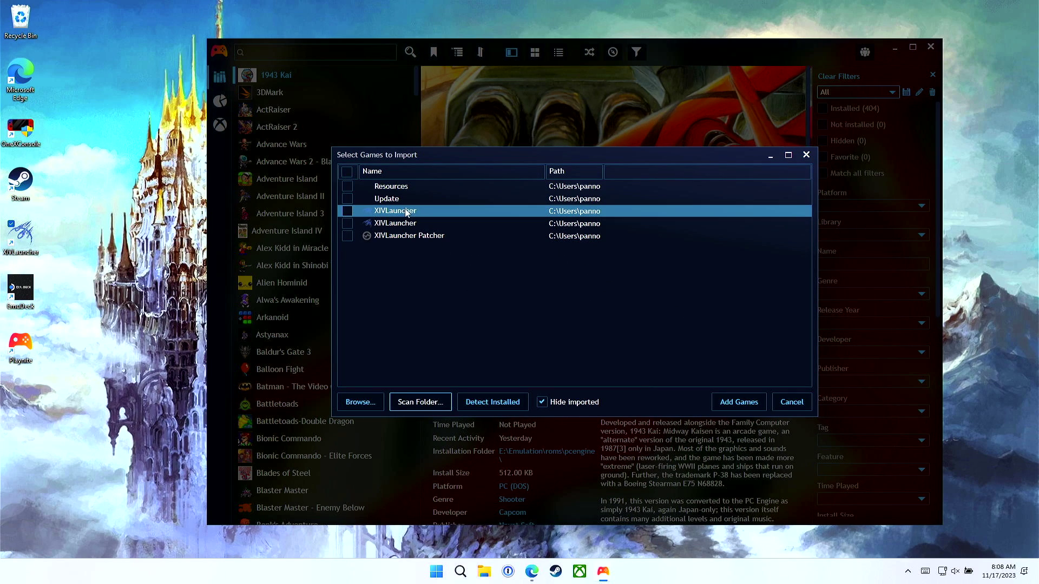
left_click(409, 212)
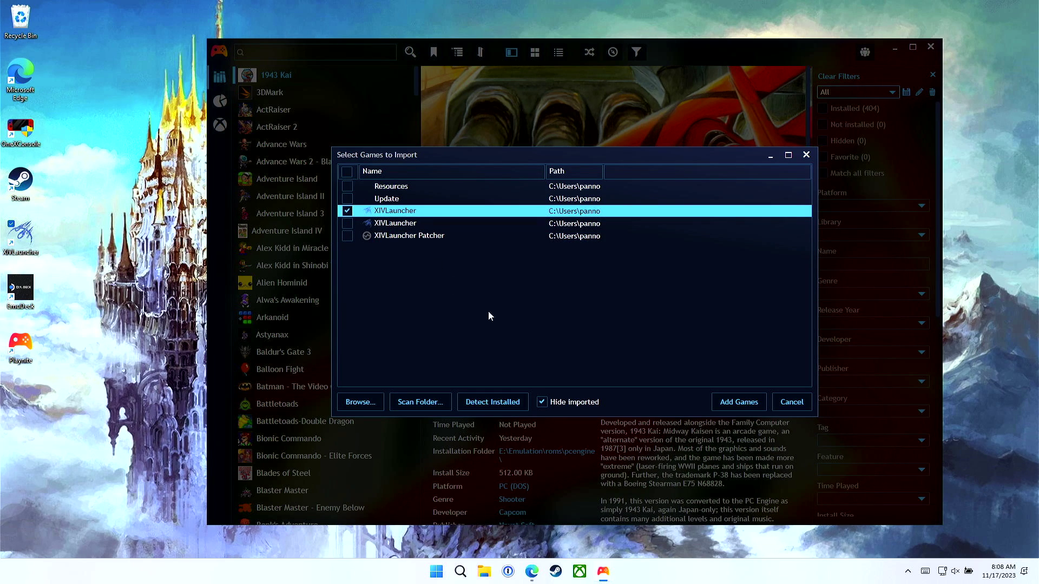
left_click(735, 407)
left_click(320, 52)
type("XIV")
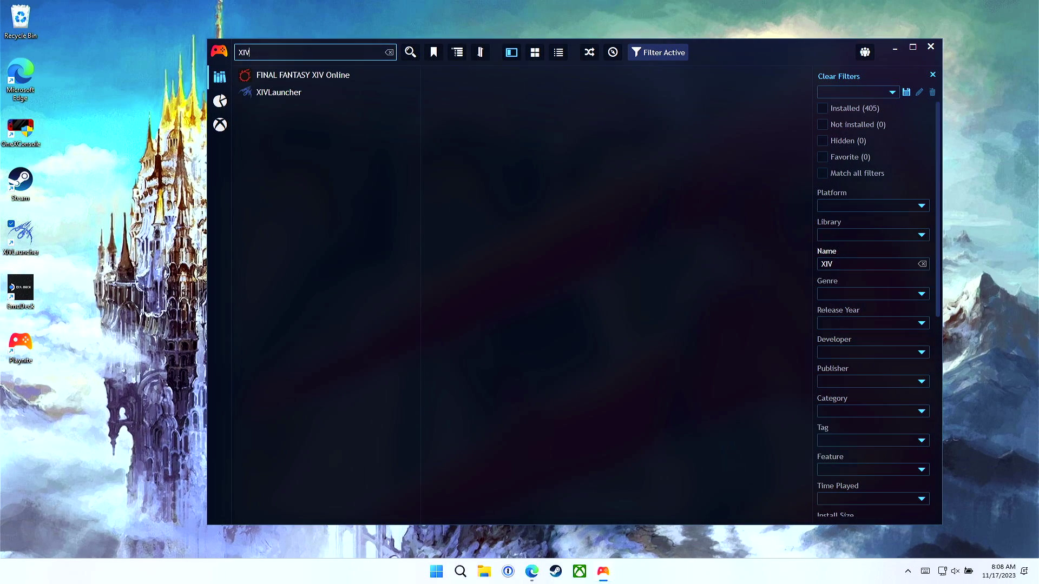
Step: In XIVLauncher's Edit Game Details, download SteamGridDB artwork for the XIVLauncher match and save
left_click(314, 90)
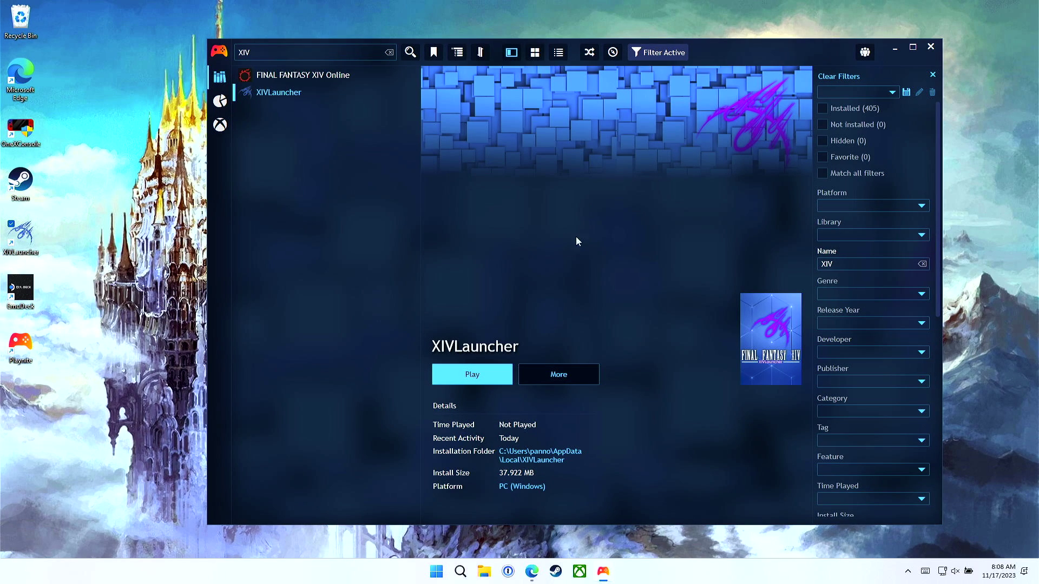
left_click(617, 374)
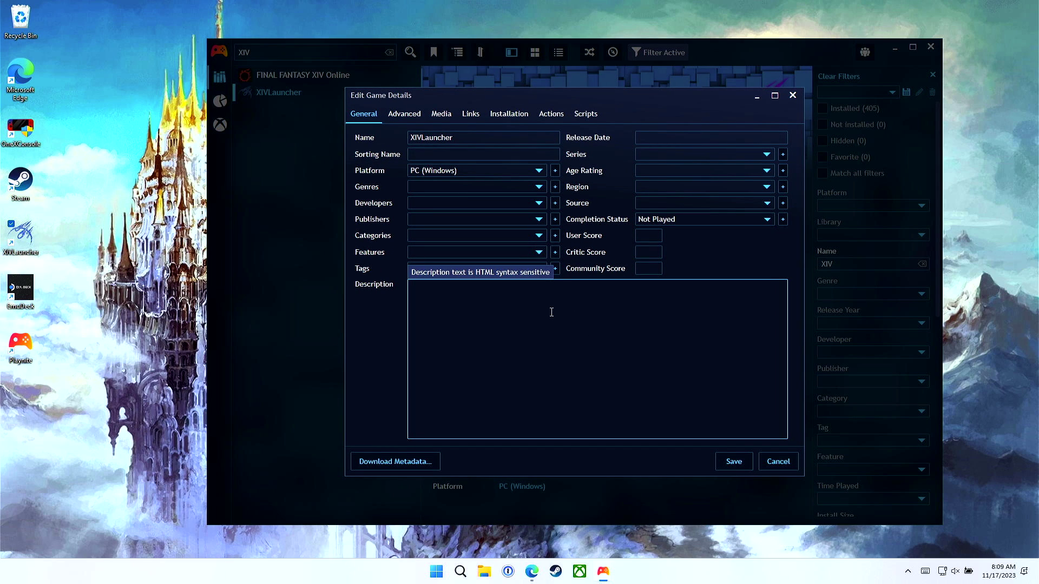
left_click(411, 469)
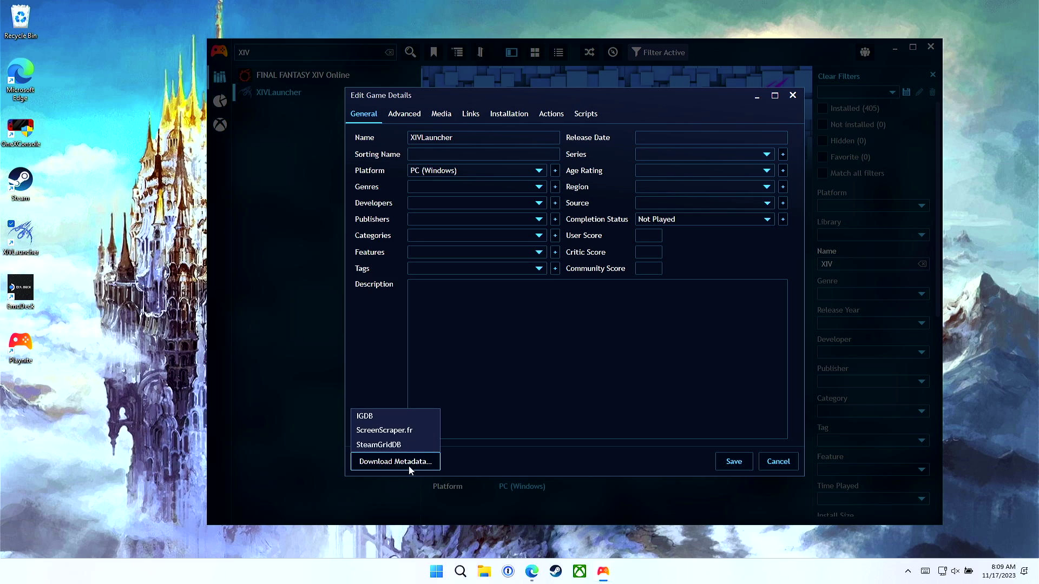
left_click(414, 445)
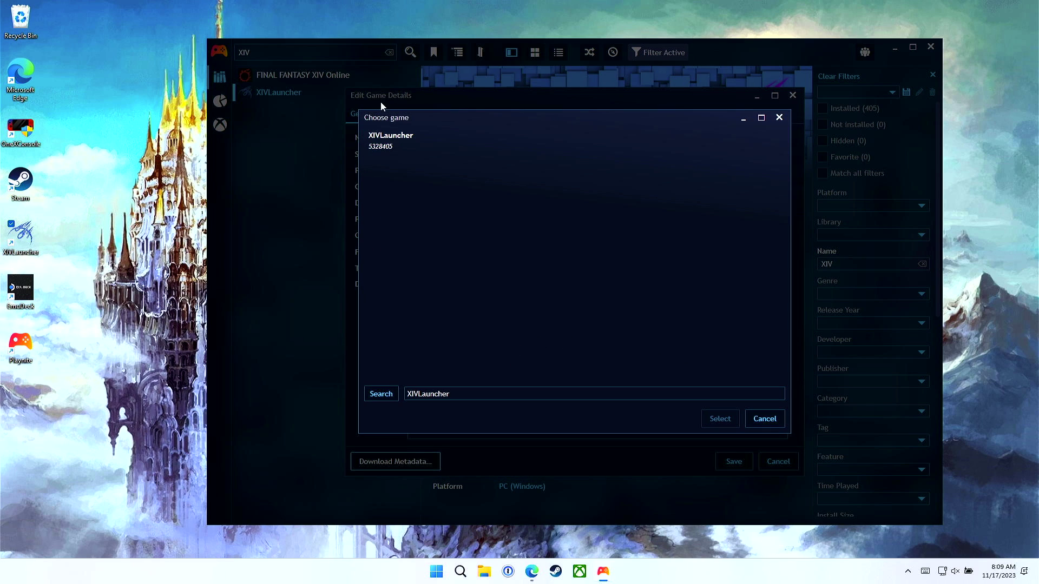
left_click(389, 139)
left_click(717, 419)
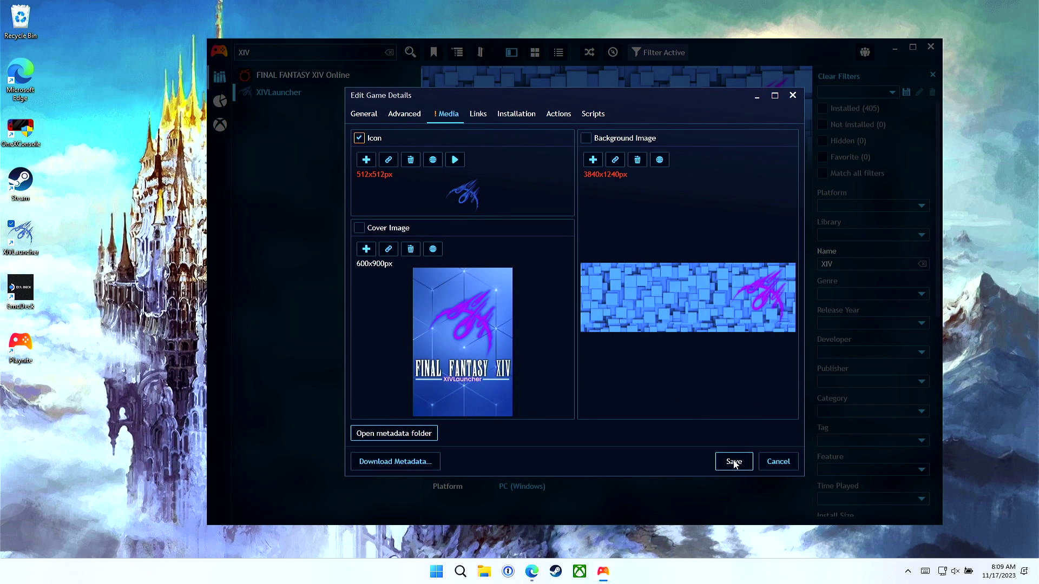
left_click(734, 462)
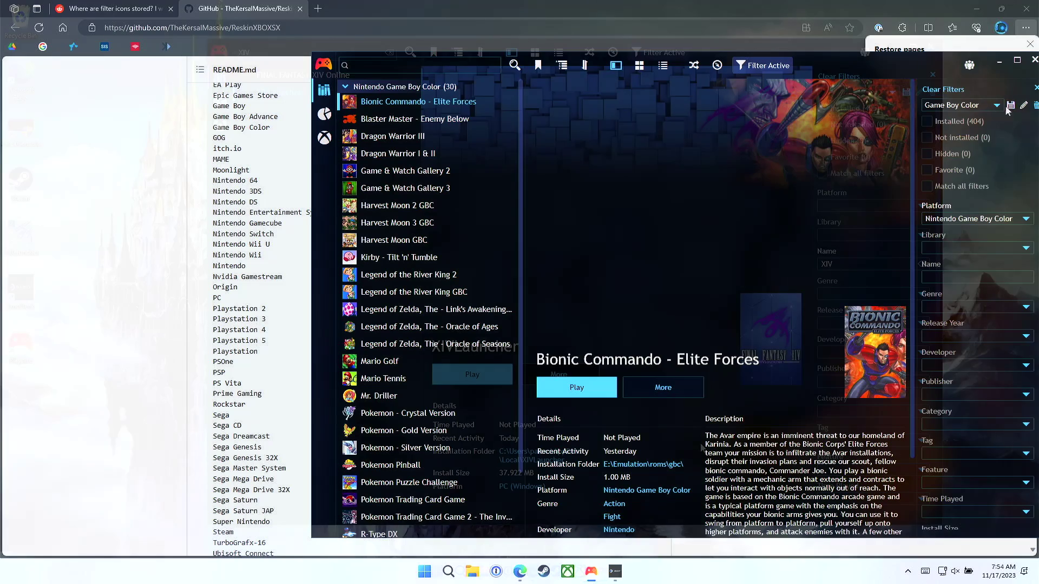
Step: Rename the NES filter preset to 'Nintendo Entertainment System'
left_click(972, 105)
left_click(931, 189)
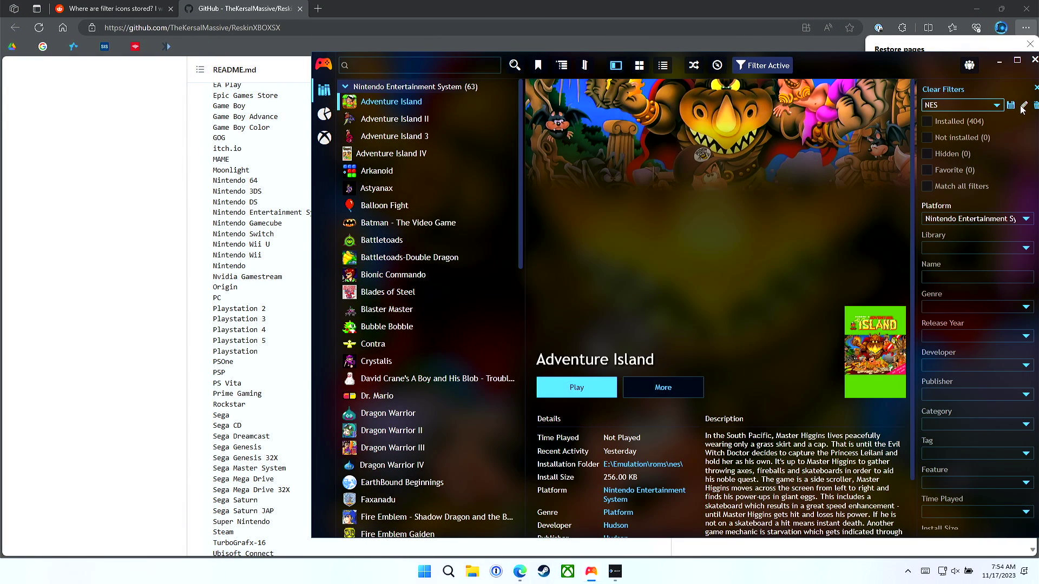
left_click(1023, 105)
left_click_drag(601, 278, 556, 280)
type("Ni")
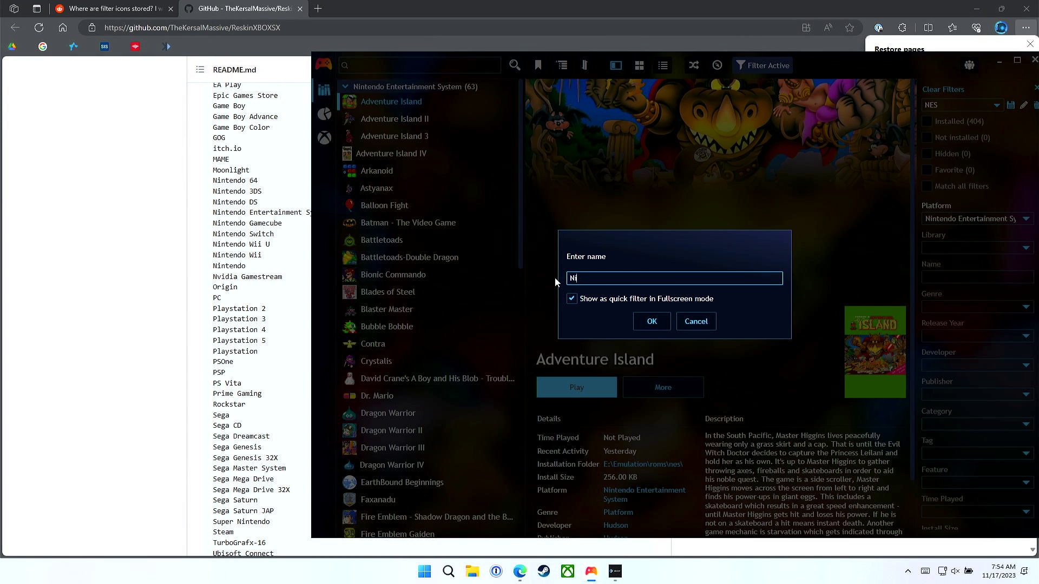
type("ntendo Entertainment System")
key("Return")
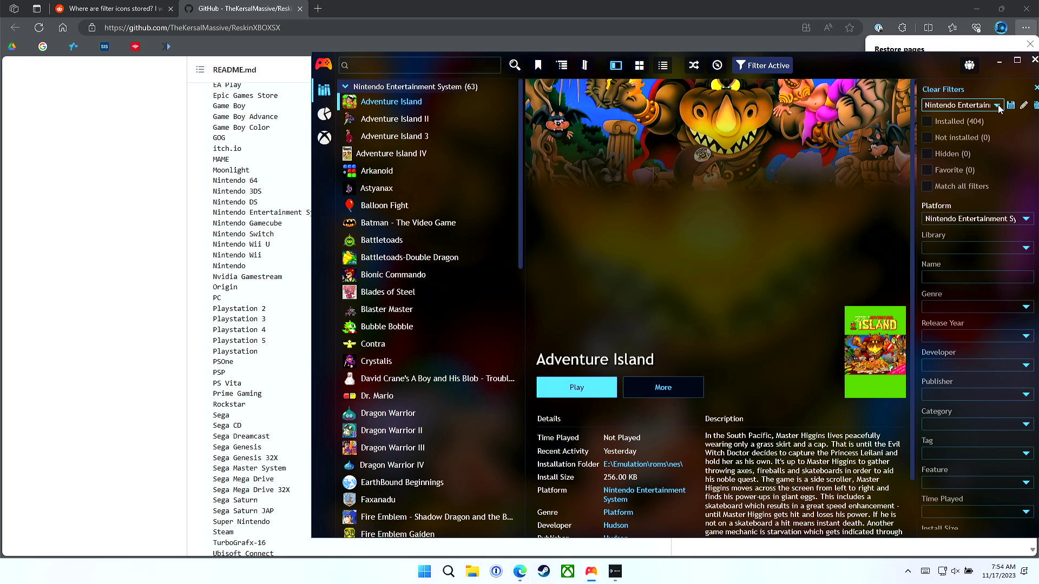
Step: Apply the PC Engine filter preset and look over its games
left_click(997, 106)
left_click(973, 204)
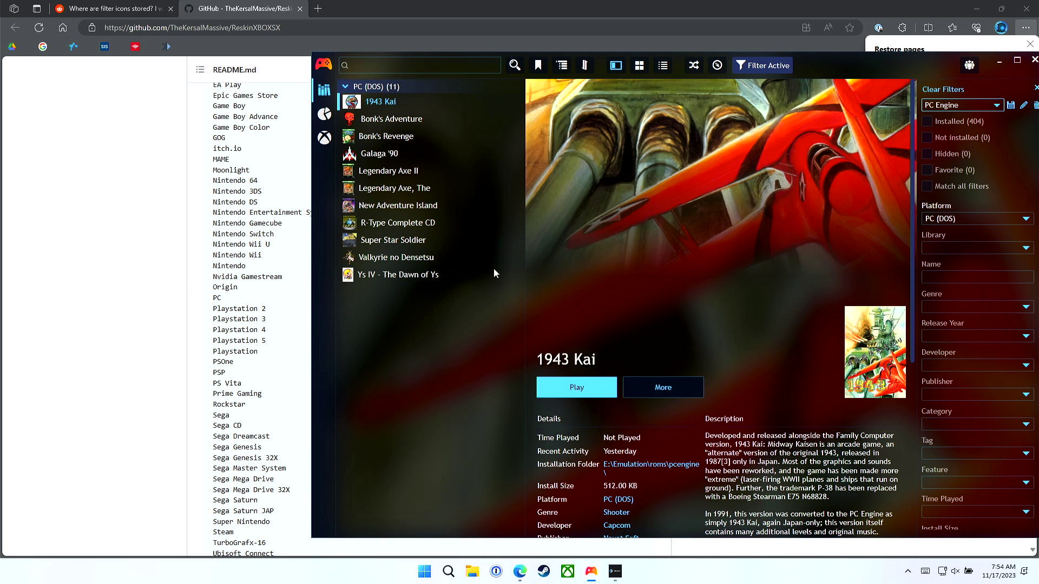
scroll(256, 260, "down", 3)
scroll(256, 261, "up", 1)
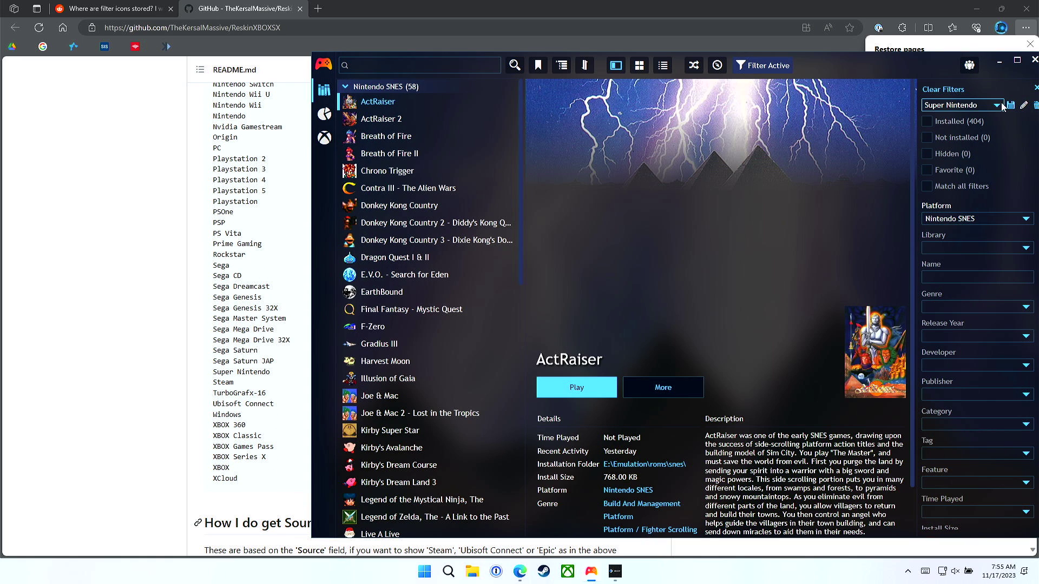
Step: Apply the Switch filter preset and rename it to 'Nintendo Switch'
left_click(1001, 106)
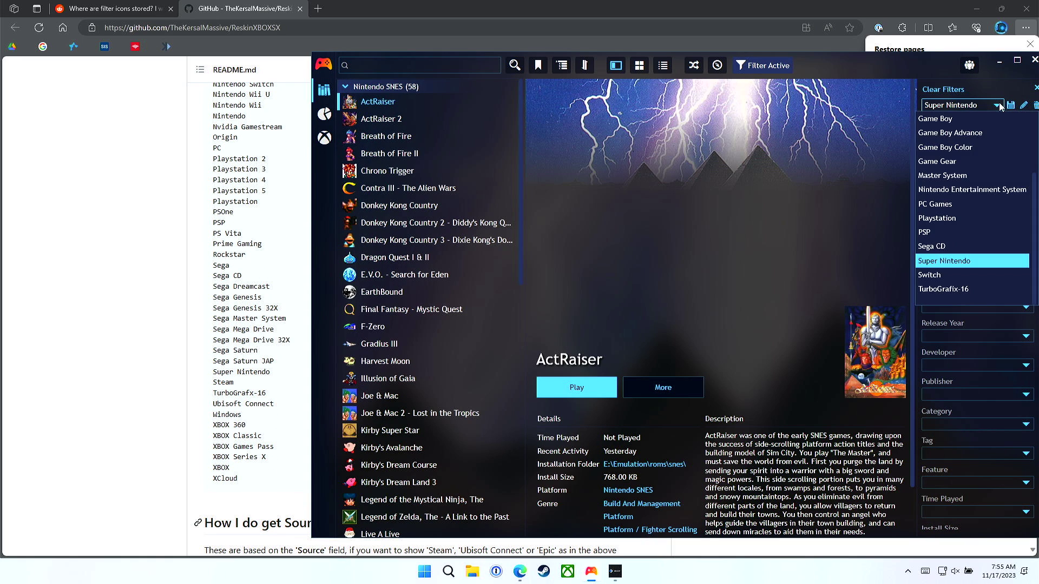
left_click(959, 274)
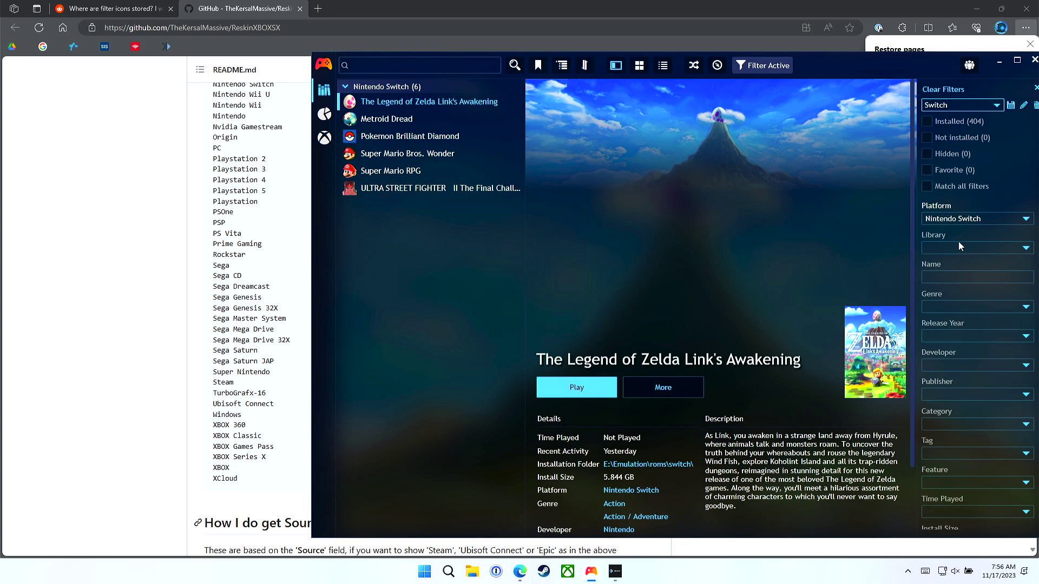
left_click(1023, 106)
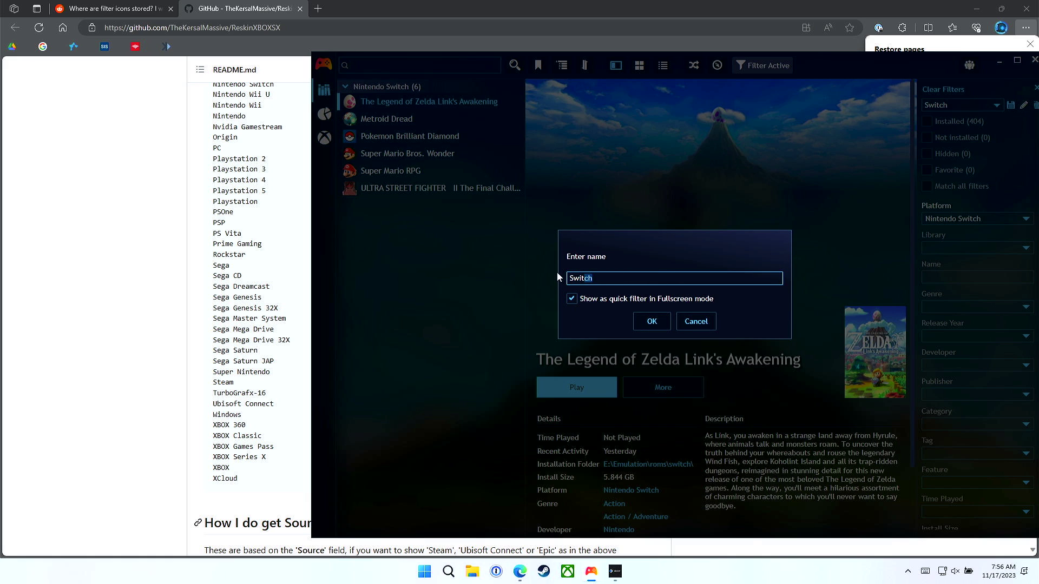
left_click_drag(600, 278, 569, 279)
type("Nintendo Switch")
left_click(648, 321)
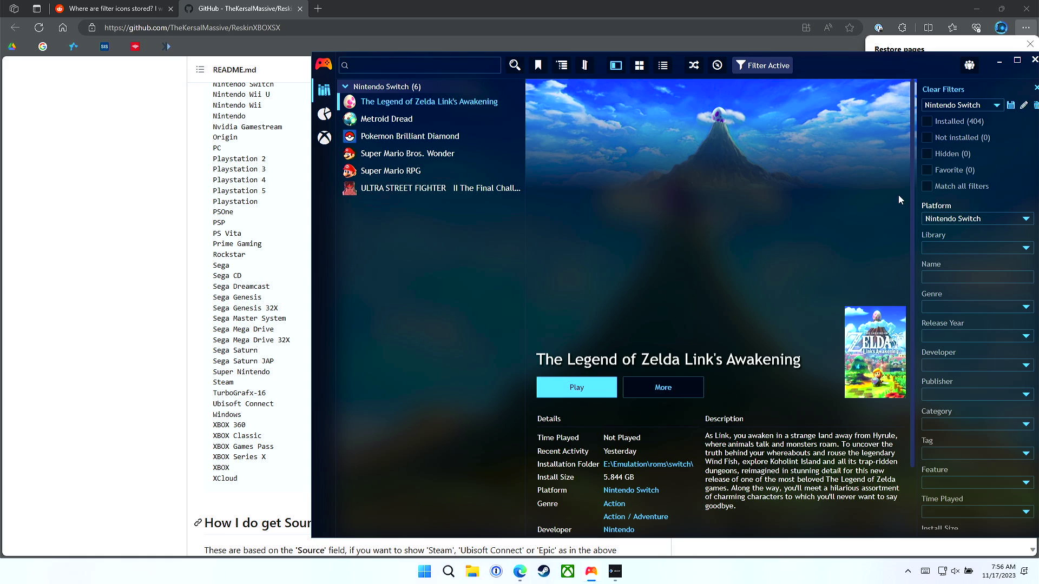
left_click(998, 107)
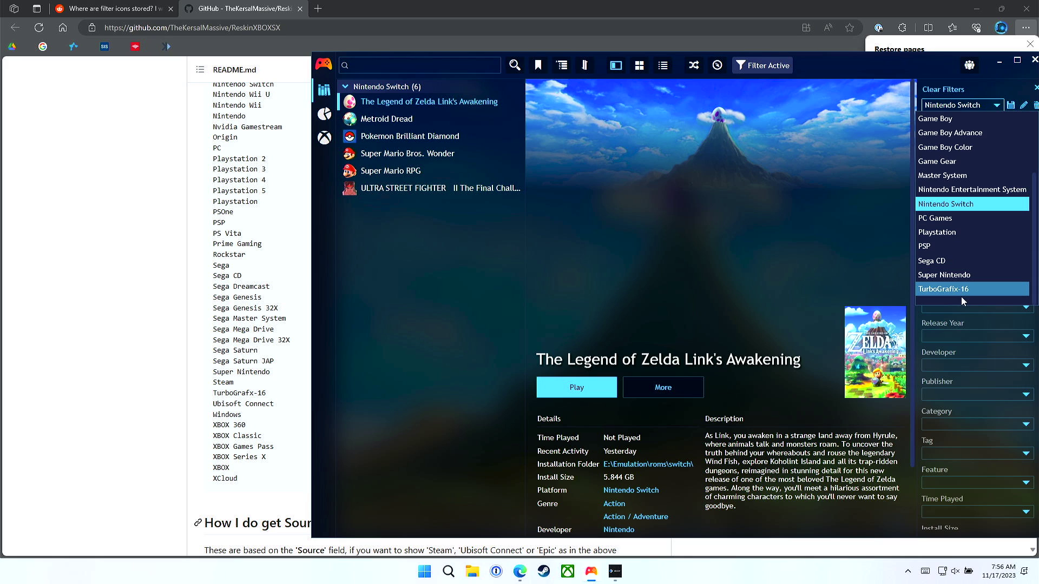
scroll(961, 251, "up", 1)
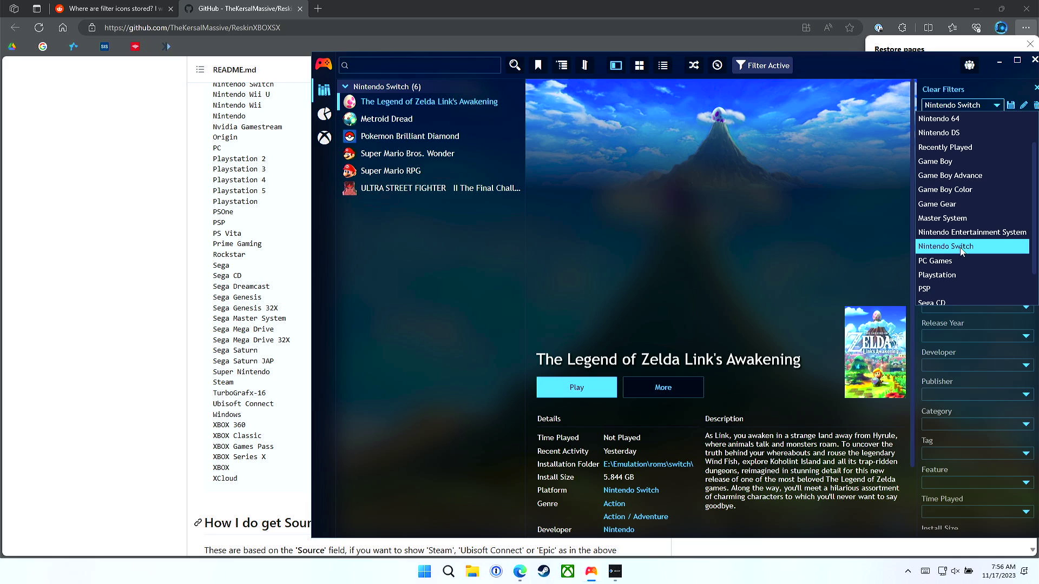
scroll(961, 251, "up", 1)
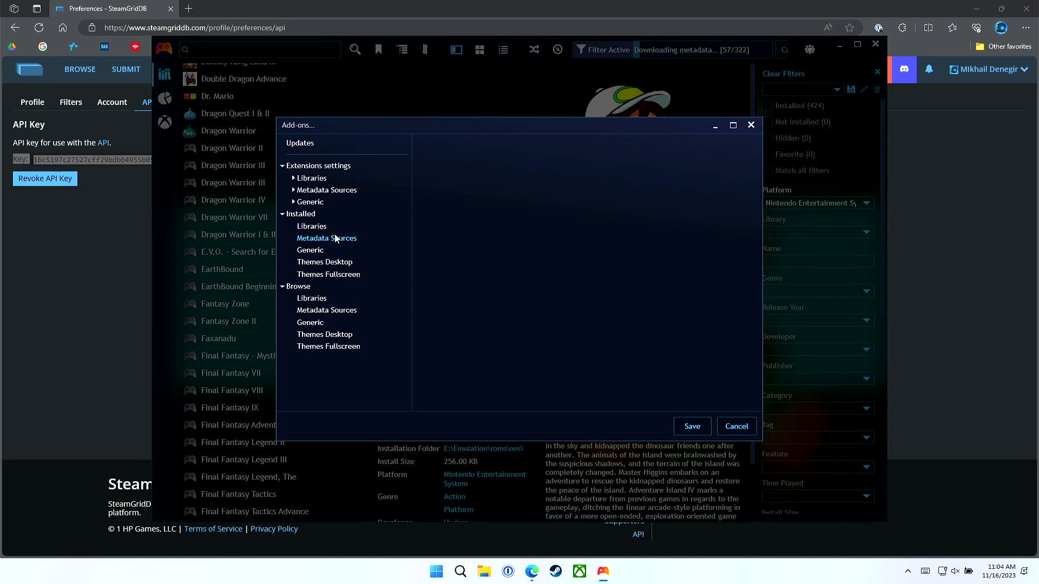
Step: Browse desktop then fullscreen themes, select Hero, and open its preview image full-size
left_click(337, 336)
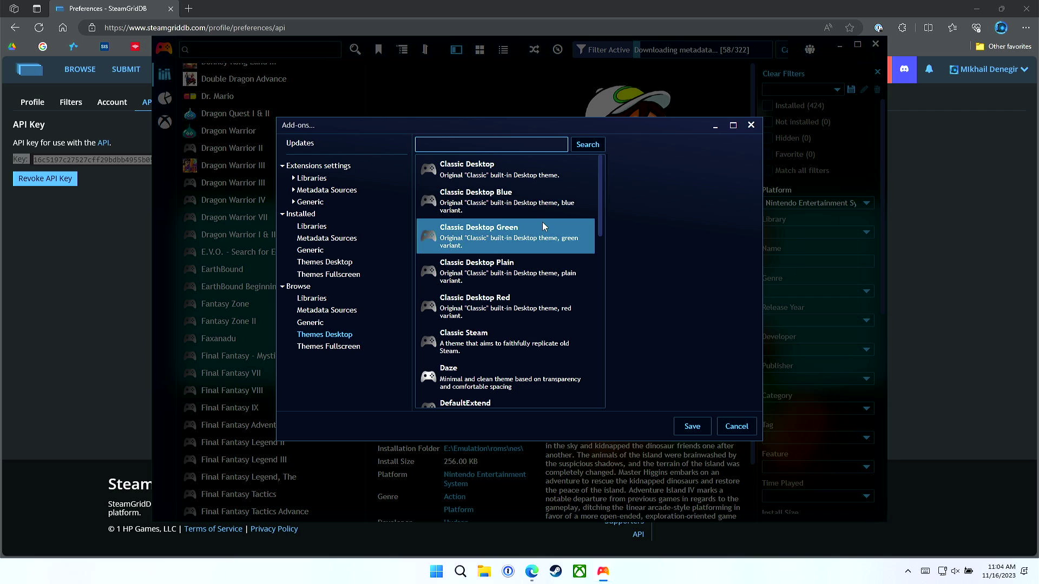
left_click_drag(602, 199, 604, 294)
left_click_drag(604, 293, 603, 330)
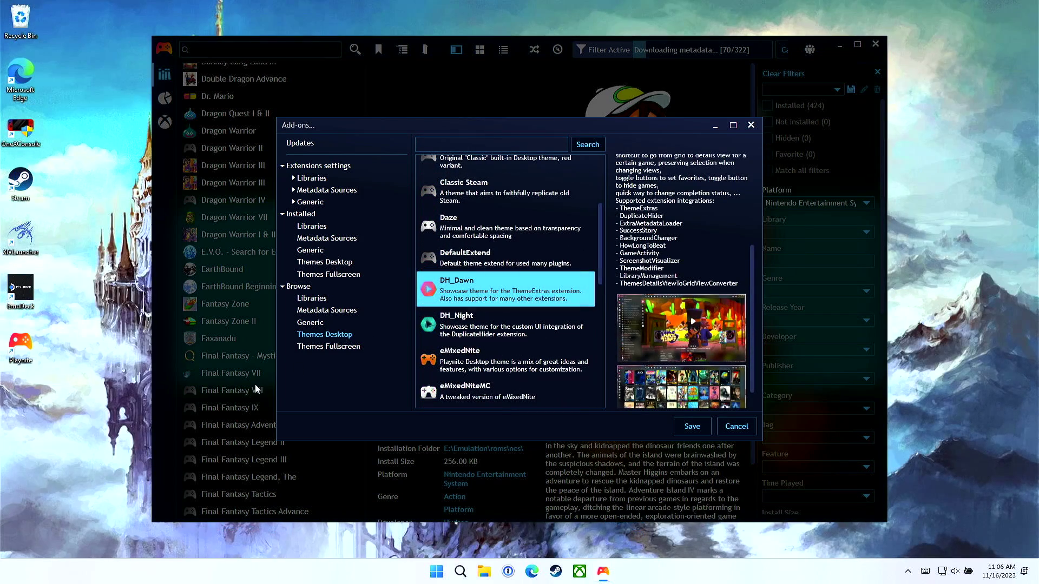
left_click(325, 348)
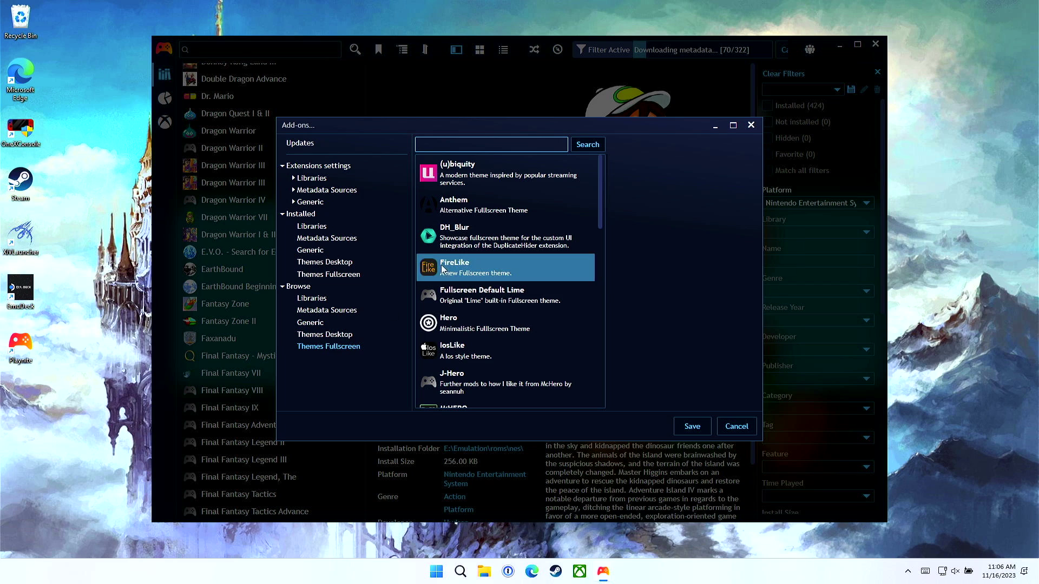
left_click(486, 175)
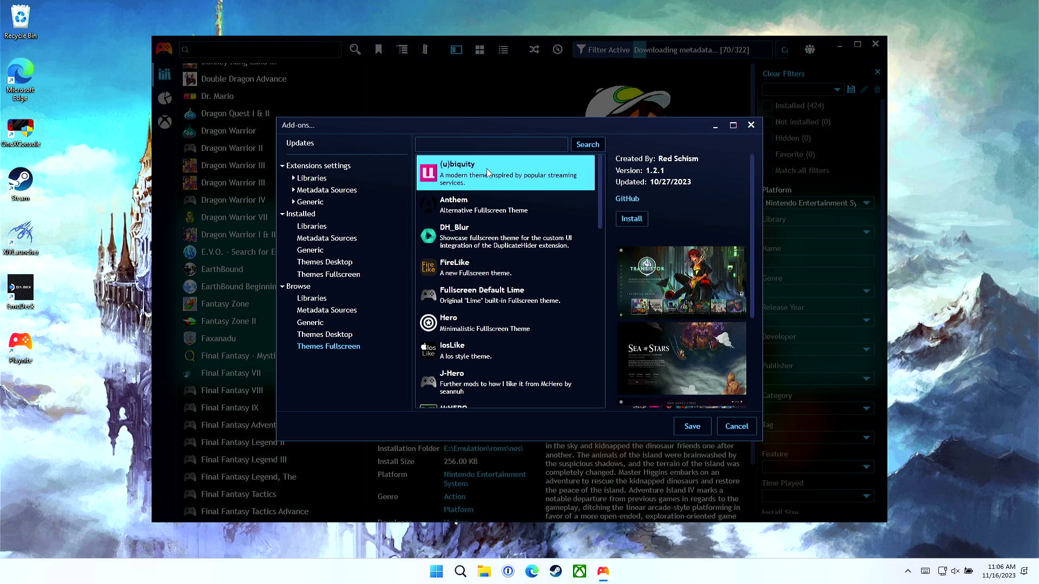
scroll(489, 189, "down", 1)
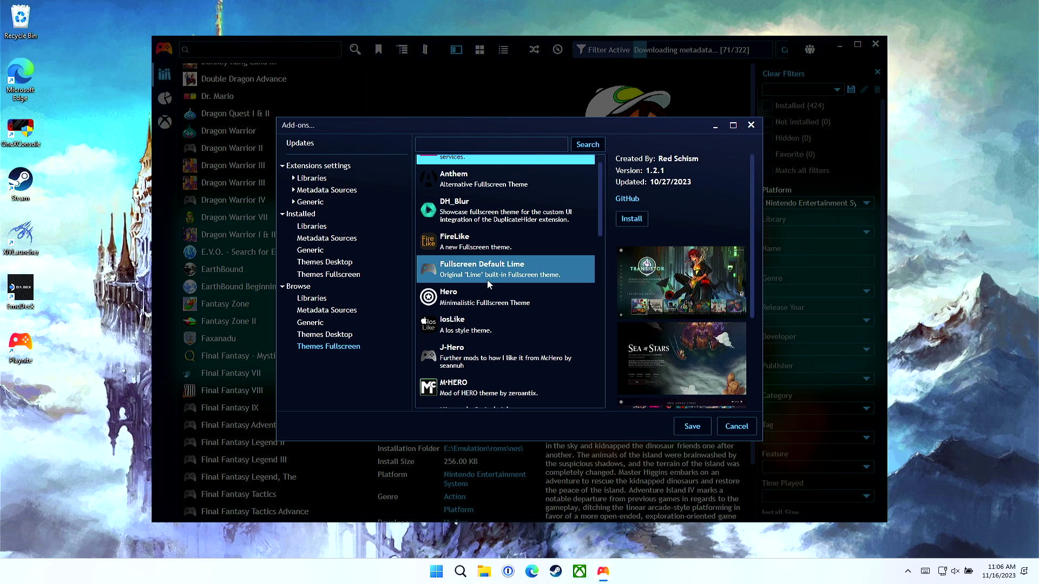
left_click(495, 295)
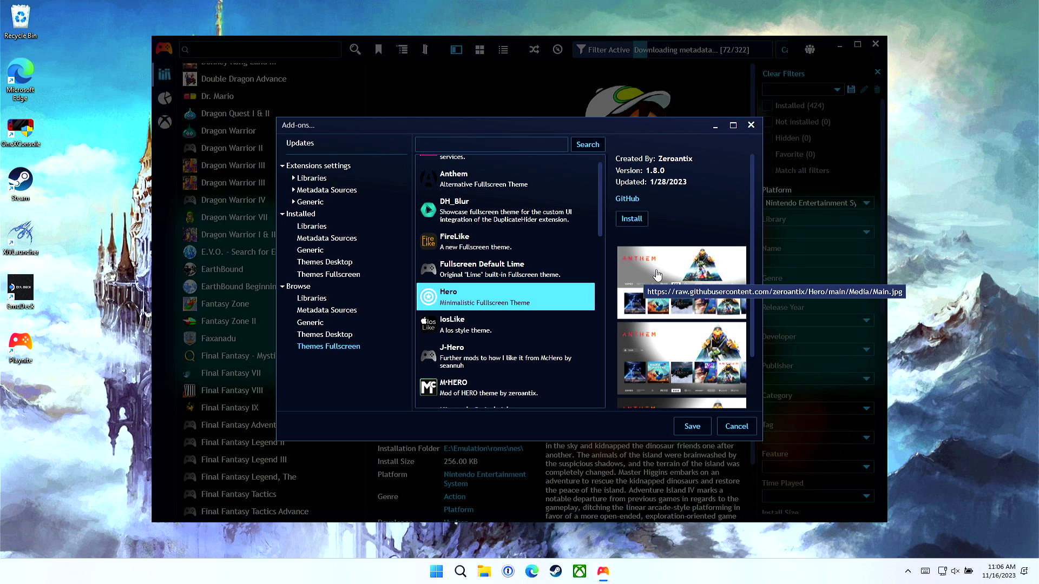
left_click(657, 275)
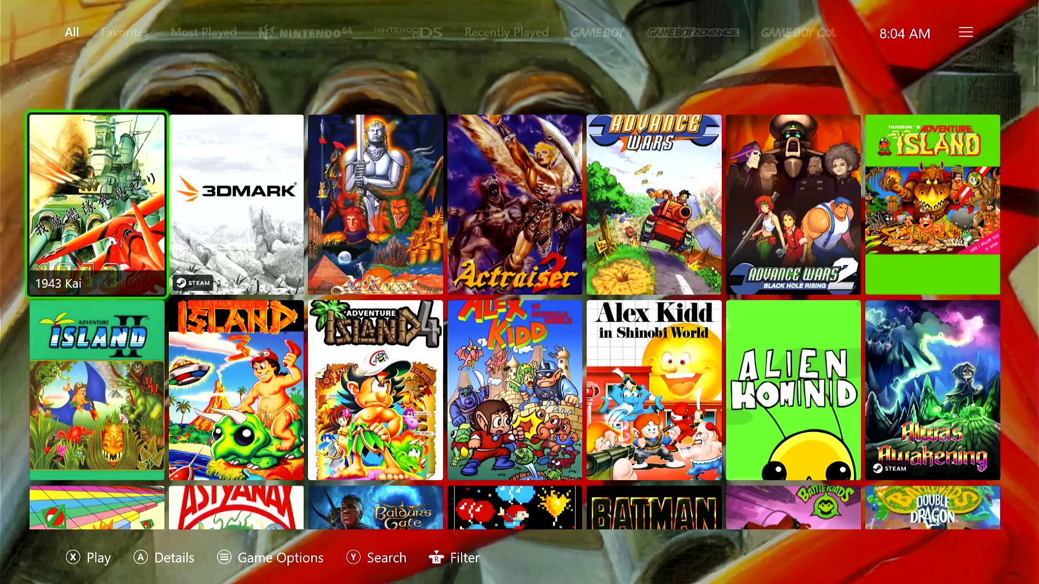
Step: Cycle the fullscreen platform tabs from Nintendo 64 through Steam and TurboGrafx-16 to Game Gear and Game Boy Color
key("Page_Down")
key("Page_Down")
key("Page_Down")
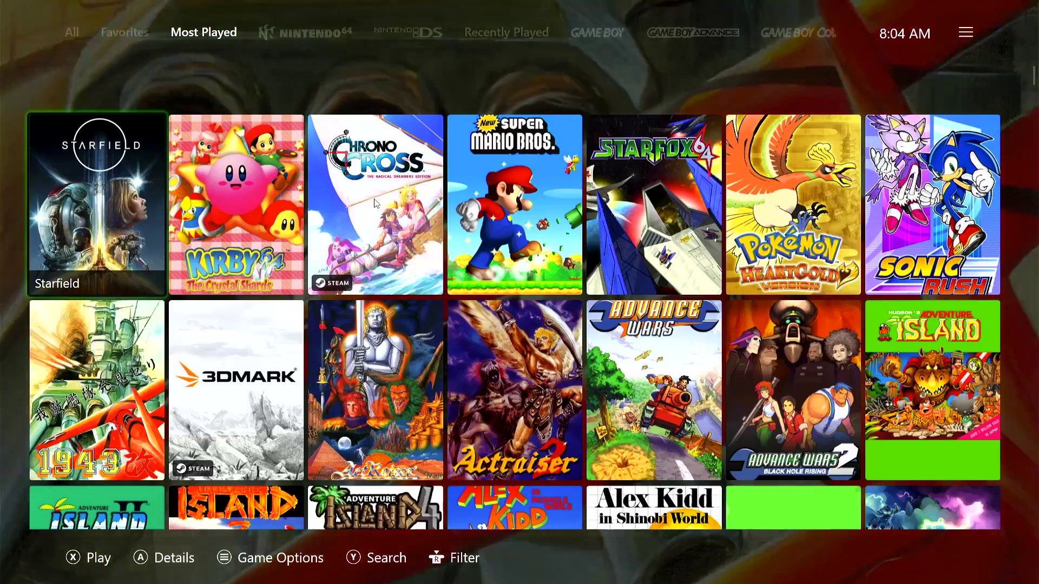
key("Page_Down")
key("Page_Down")
key("Page_Down")
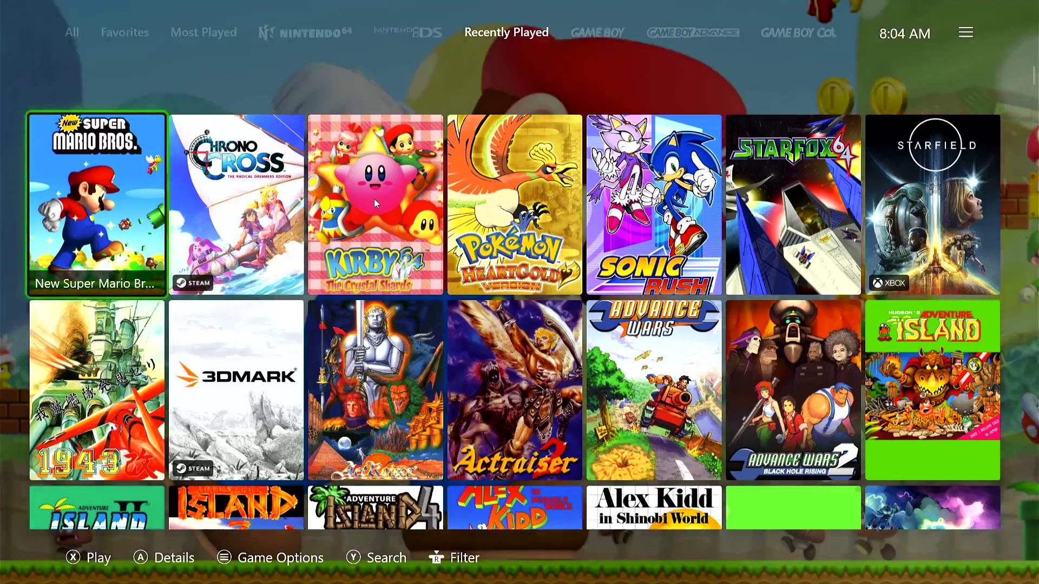
key("Page_Down")
key("Page_Down")
key("Page_Down")
key("Page_Down")
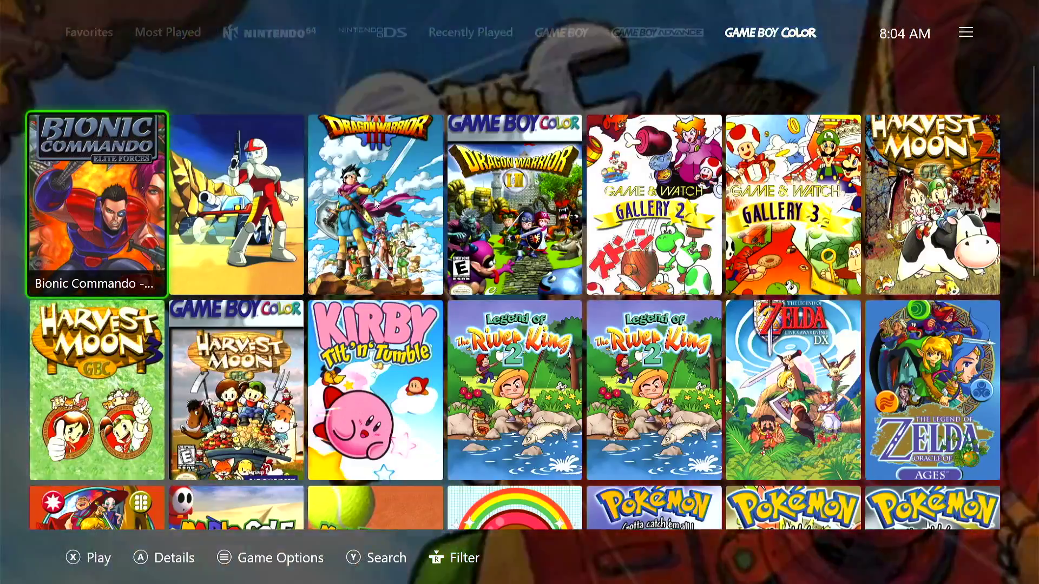
key("Page_Down")
key("Page_Down")
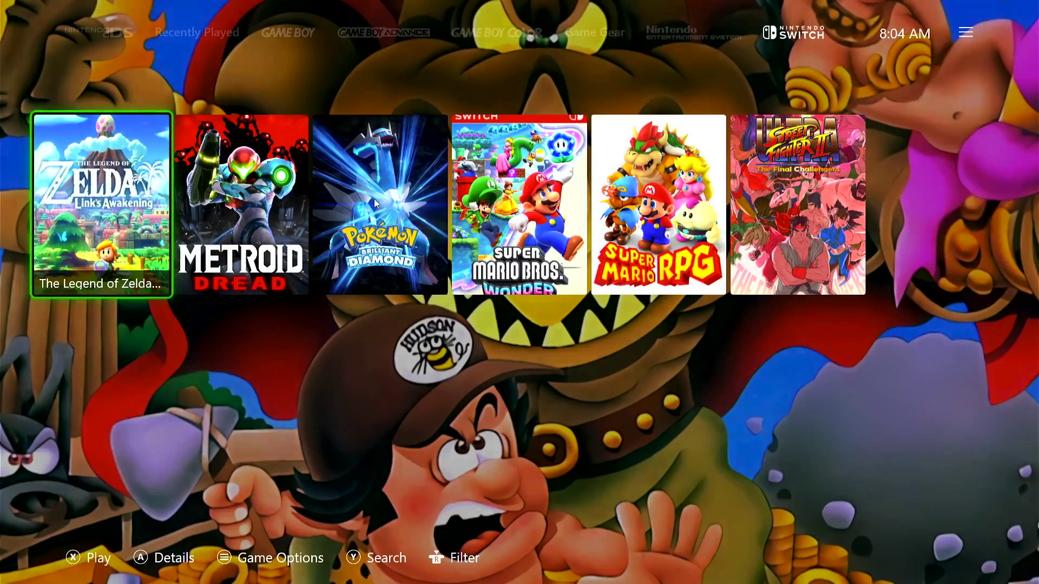
key("Page_Down")
key("Page_Down")
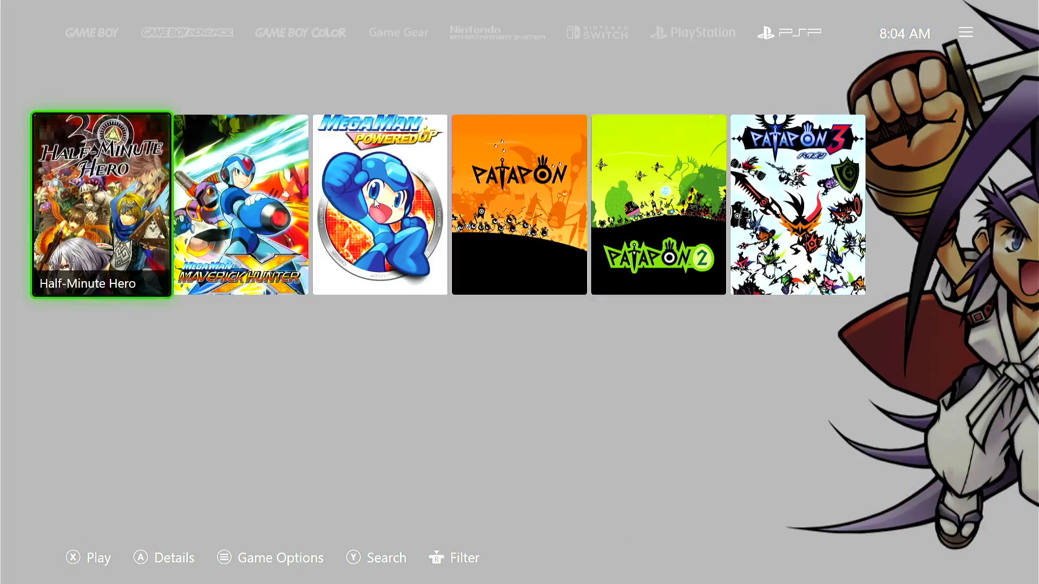
key("Page_Down")
key("Page_Down")
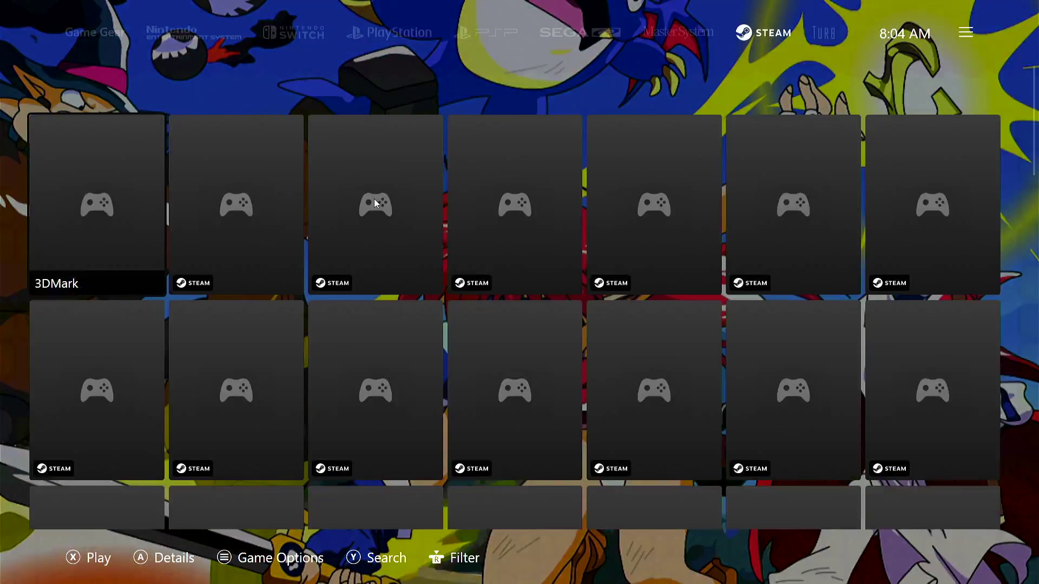
key("Page_Down")
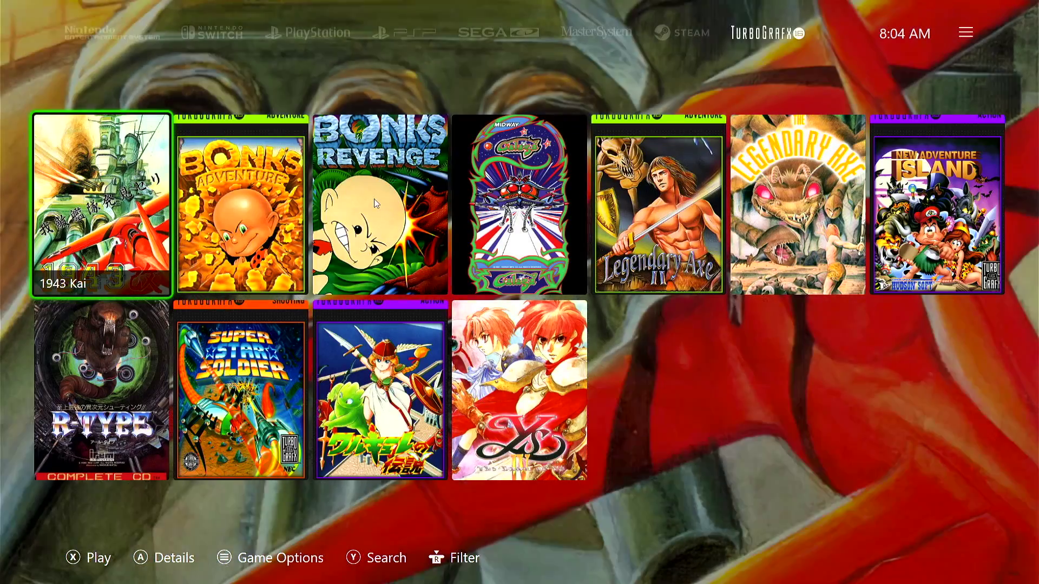
key("Page_Up")
key("Page_Up")
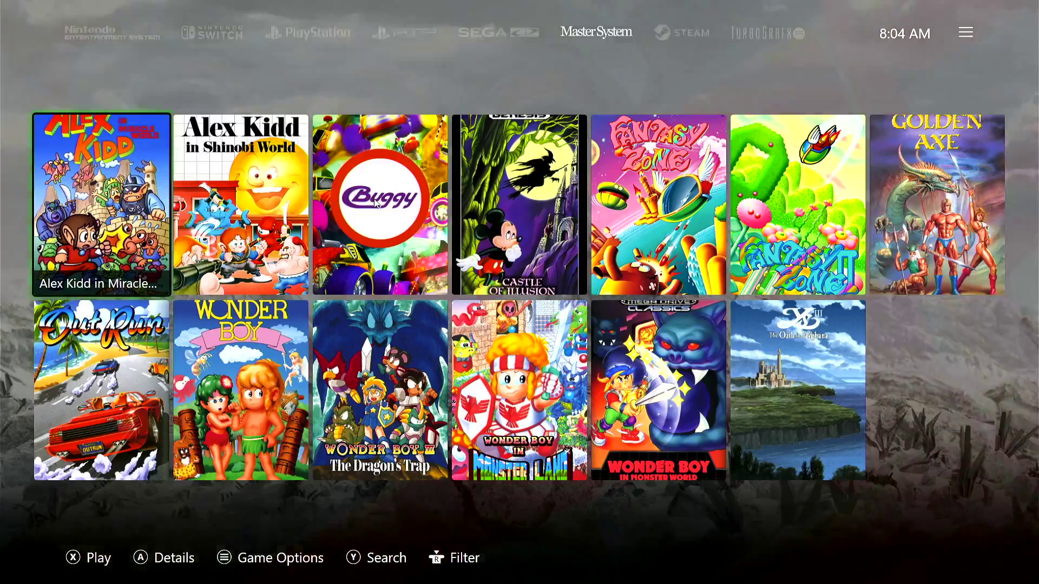
key("Page_Down")
key("Page_Down")
key("Page_Up")
key("Page_Up")
key("Page_Up")
key("Page_Up")
key("Page_Up")
key("Page_Up")
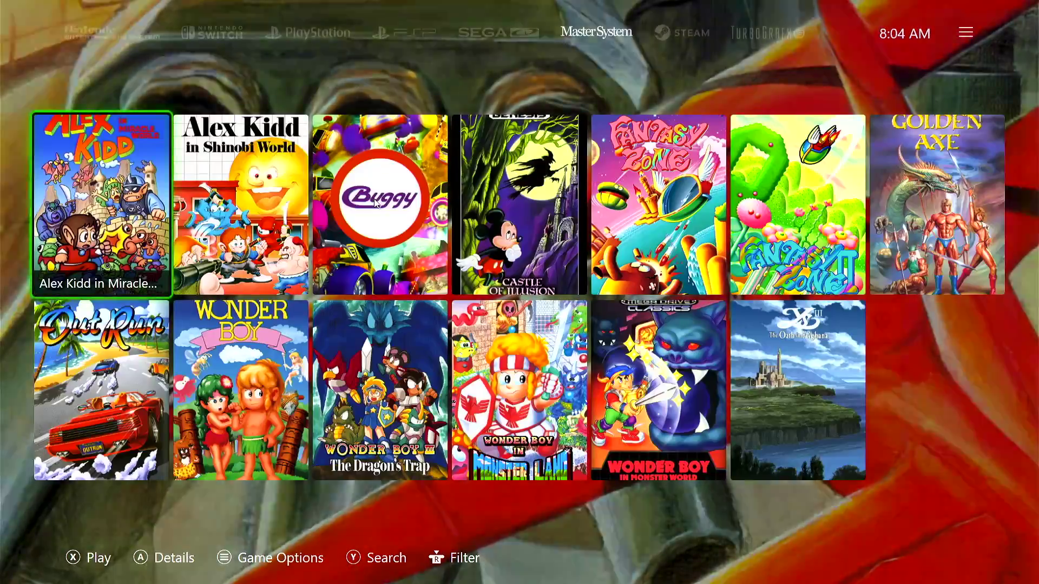
key("Page_Up")
key("Page_Up")
key("Page_Up")
key("Page_Up")
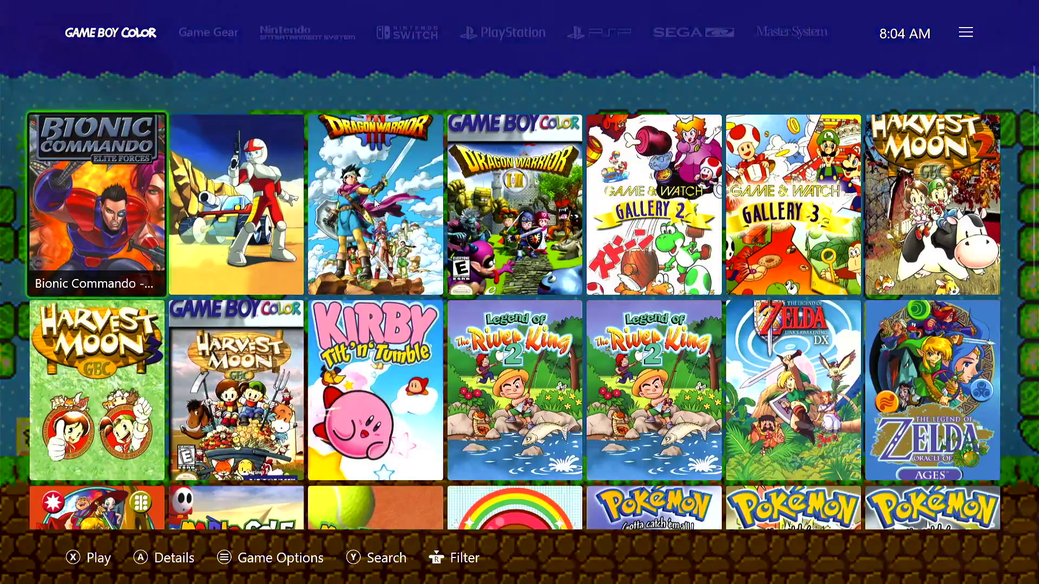
key("Page_Down")
key("Page_Down")
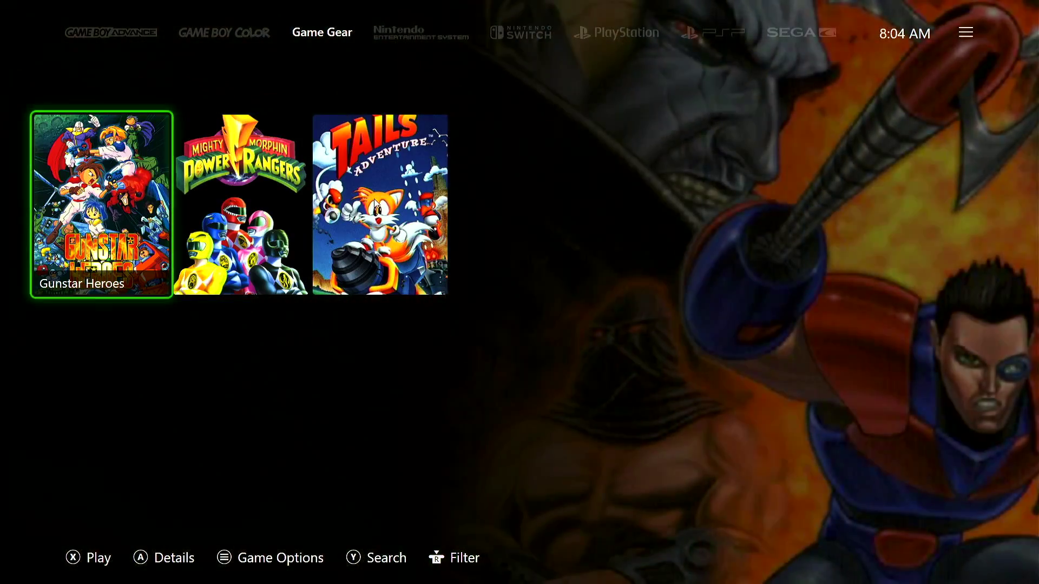
key("Page_Up")
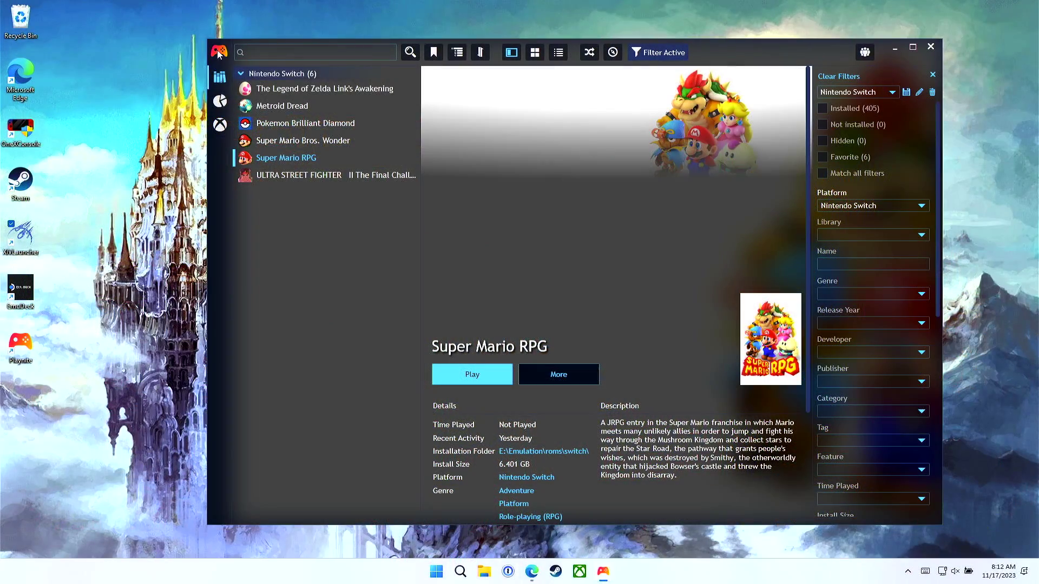
Step: In General settings, enable Launch in Fullscreen Mode and launching at computer startup, then save
left_click(219, 52)
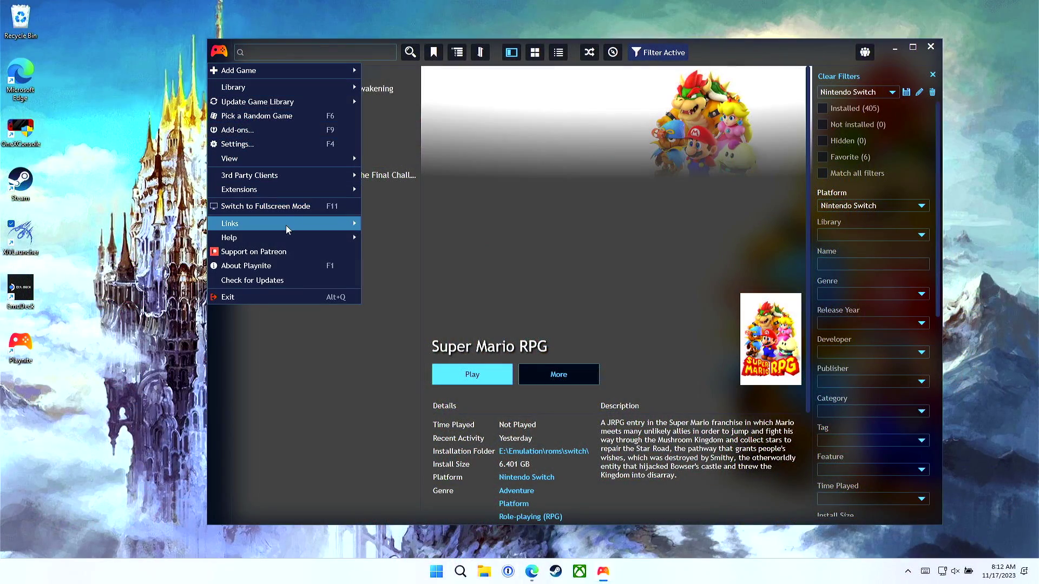
left_click(277, 146)
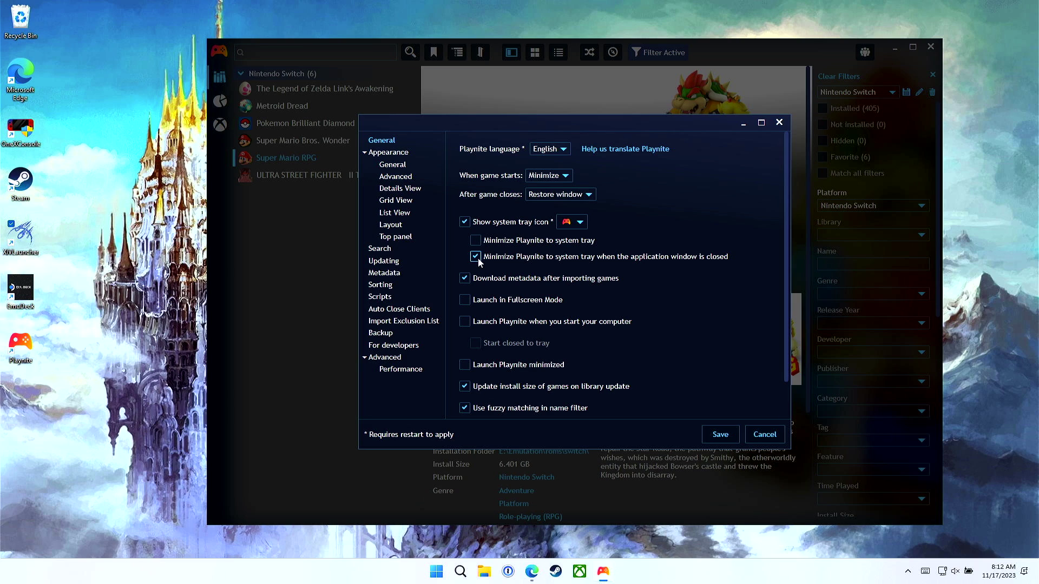
left_click(465, 301)
left_click(479, 323)
left_click(716, 436)
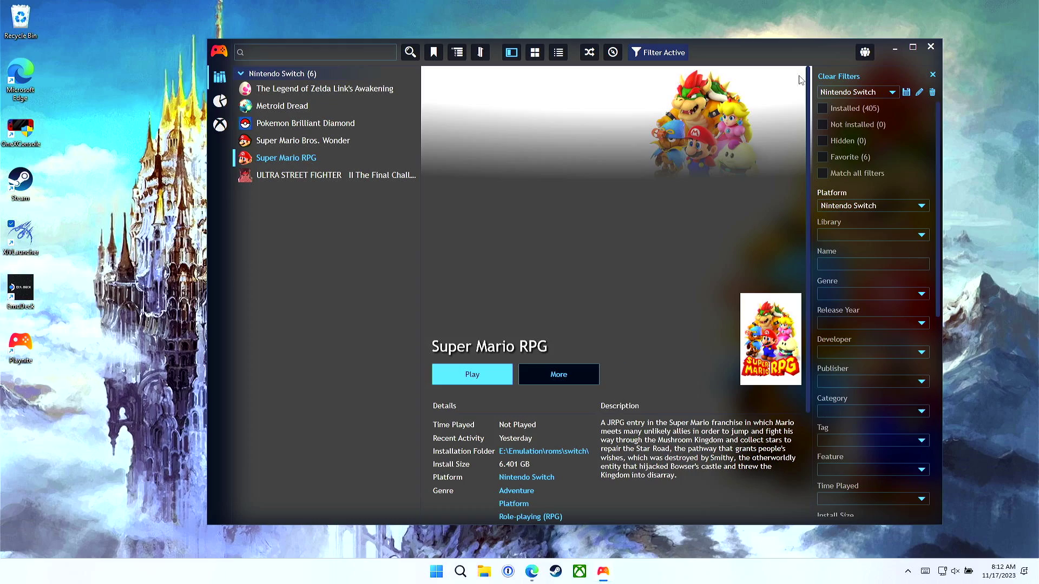
Step: Close Playnite and open the gamepad mapping choices for OneXConsole's M2 expand key
left_click(931, 46)
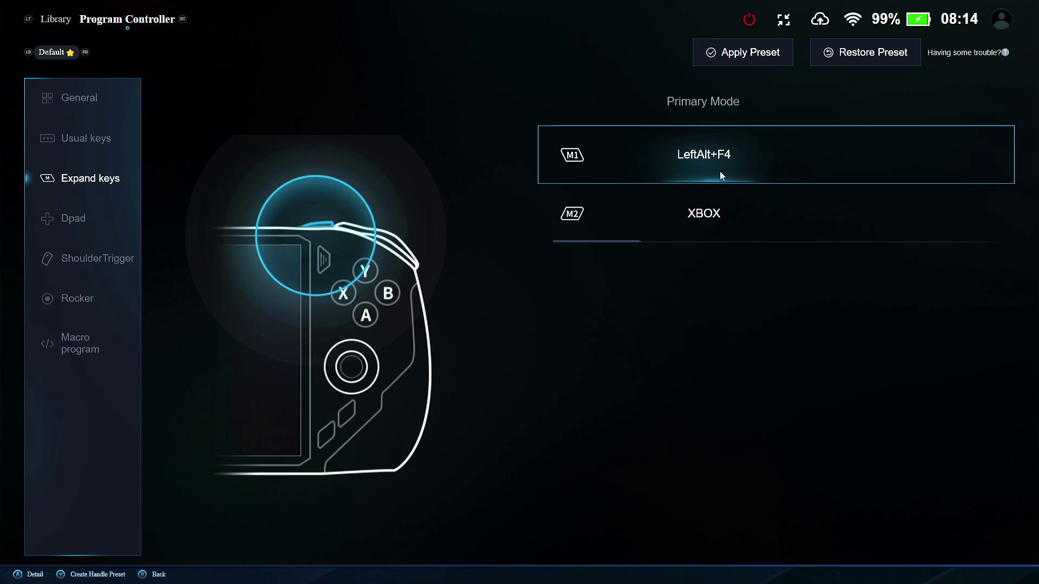
left_click(733, 211)
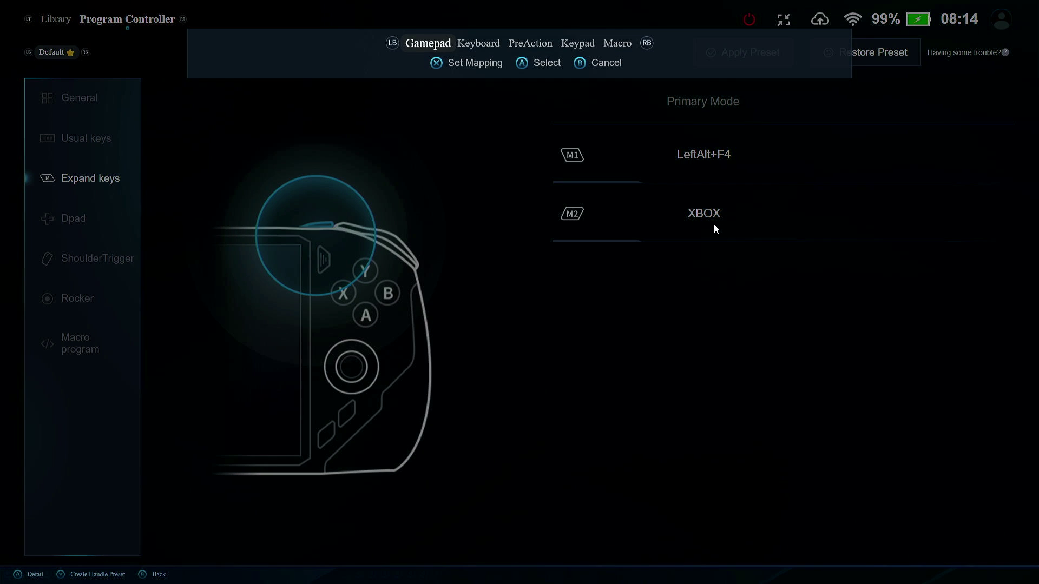